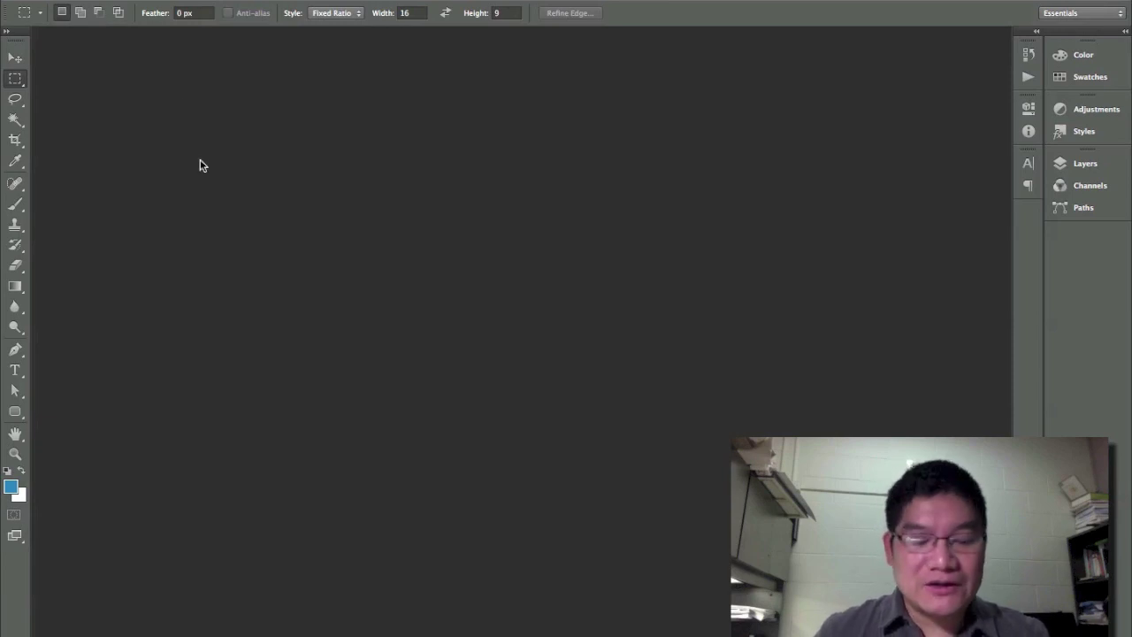
# Start a new document and name it "homepage design v1".
pyautogui.click(133, 1)
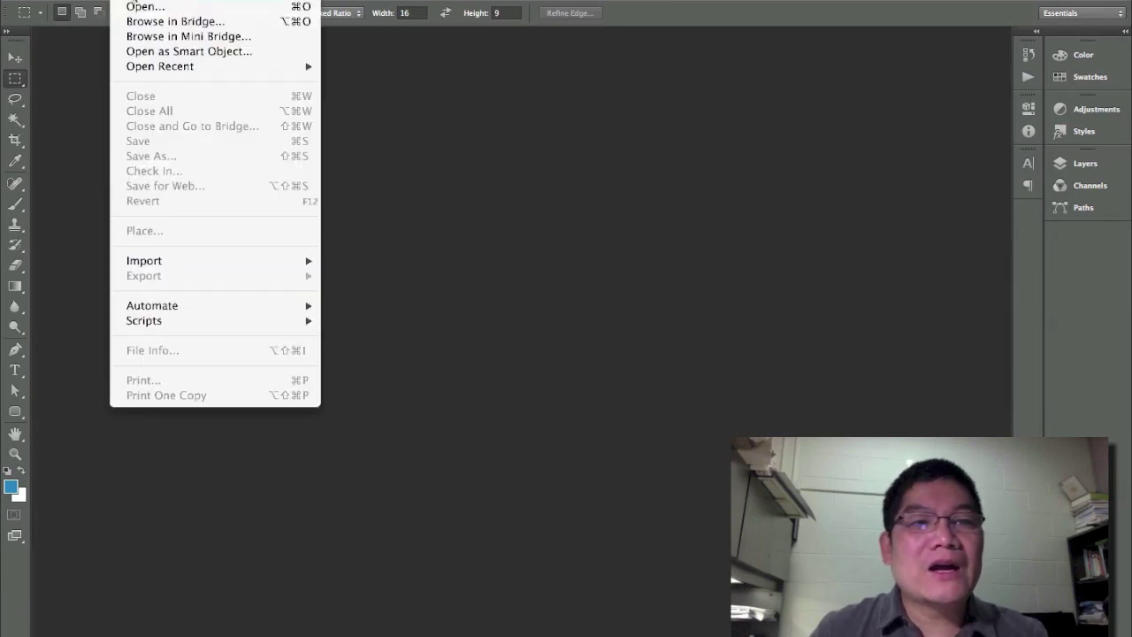
pyautogui.click(133, 1)
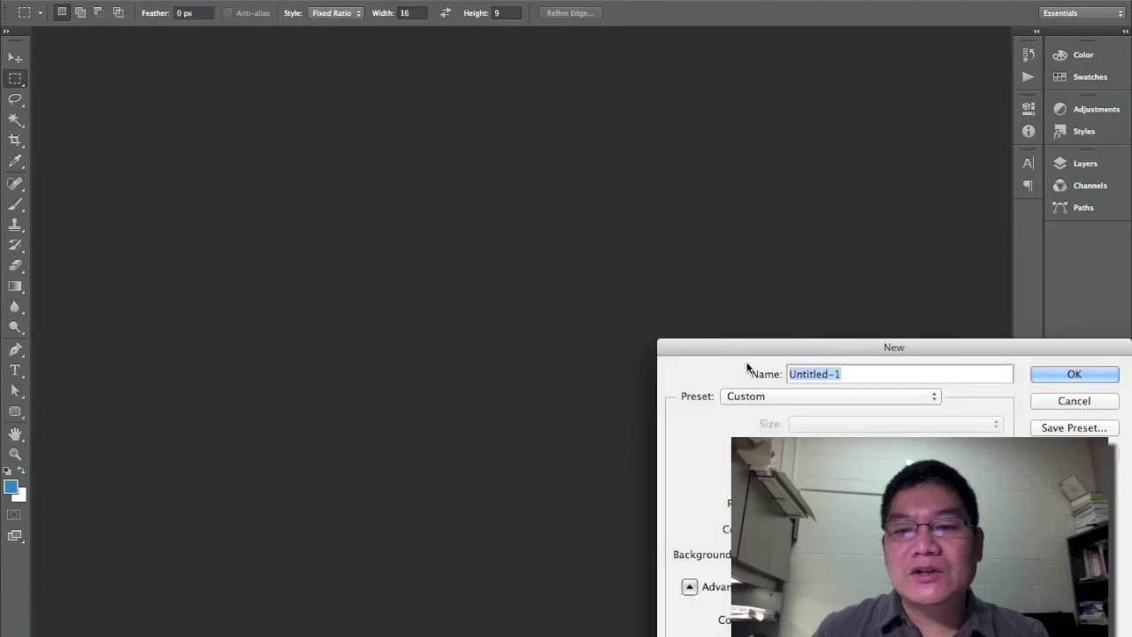
pyautogui.moveTo(714, 347); pyautogui.dragTo(343, 147)
pyautogui.click(479, 176)
pyautogui.tripleClick(478, 176)
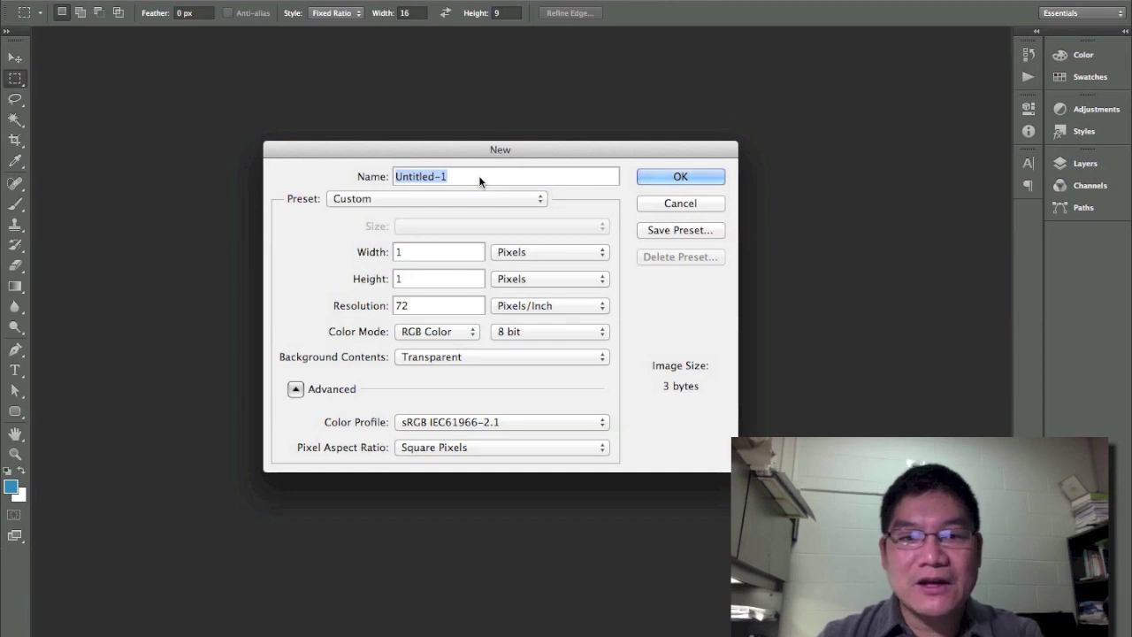
pyautogui.write('home')
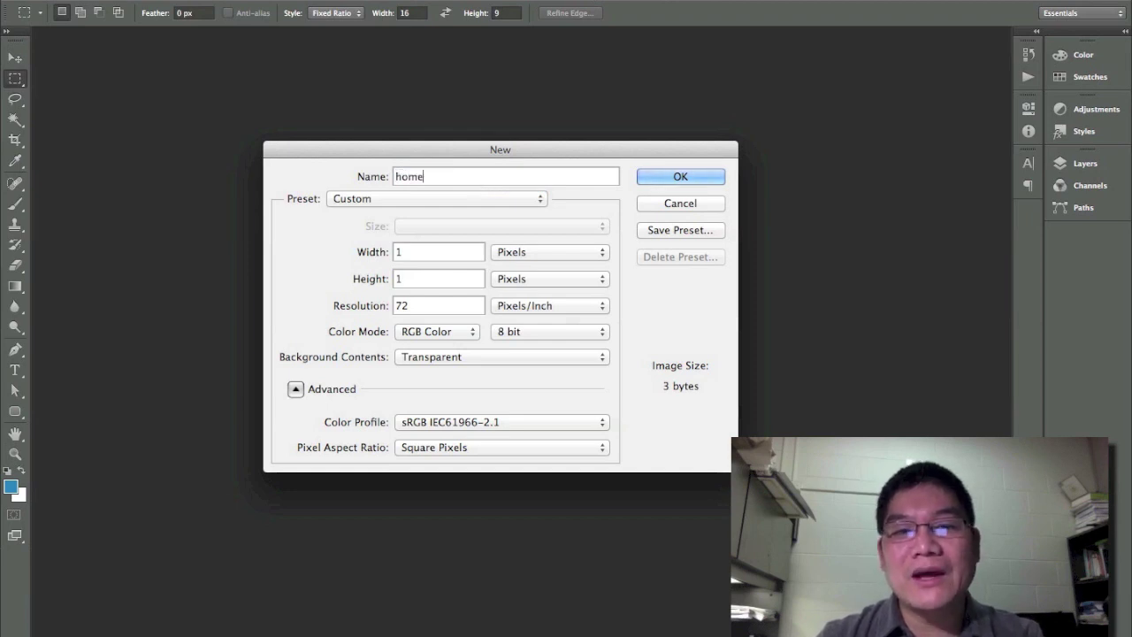
pyautogui.write('page d')
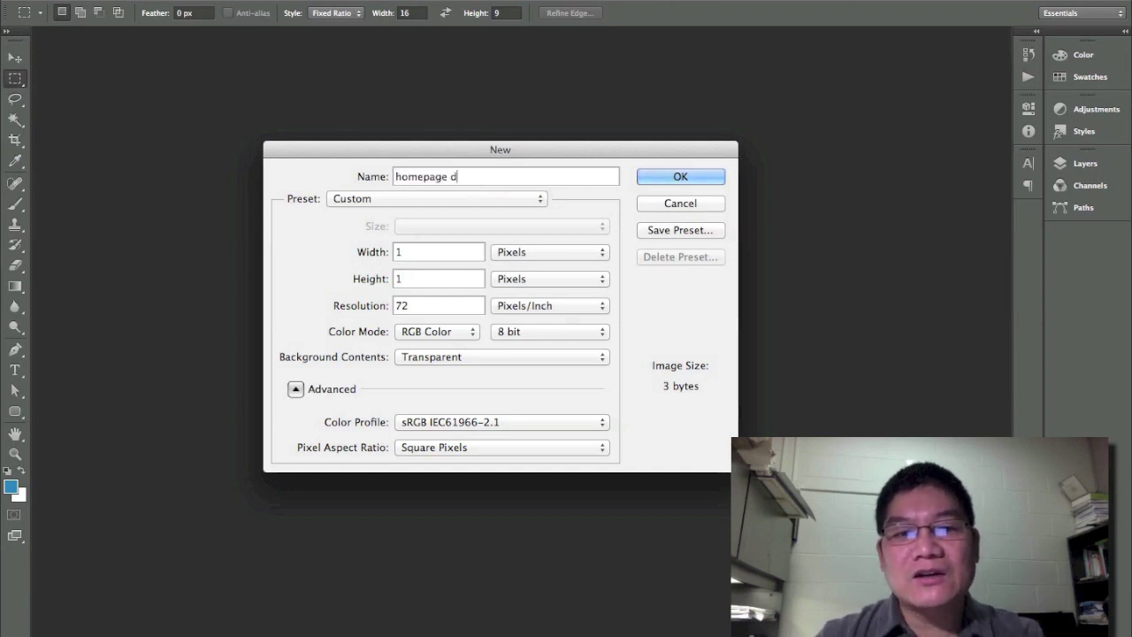
pyautogui.write('esign')
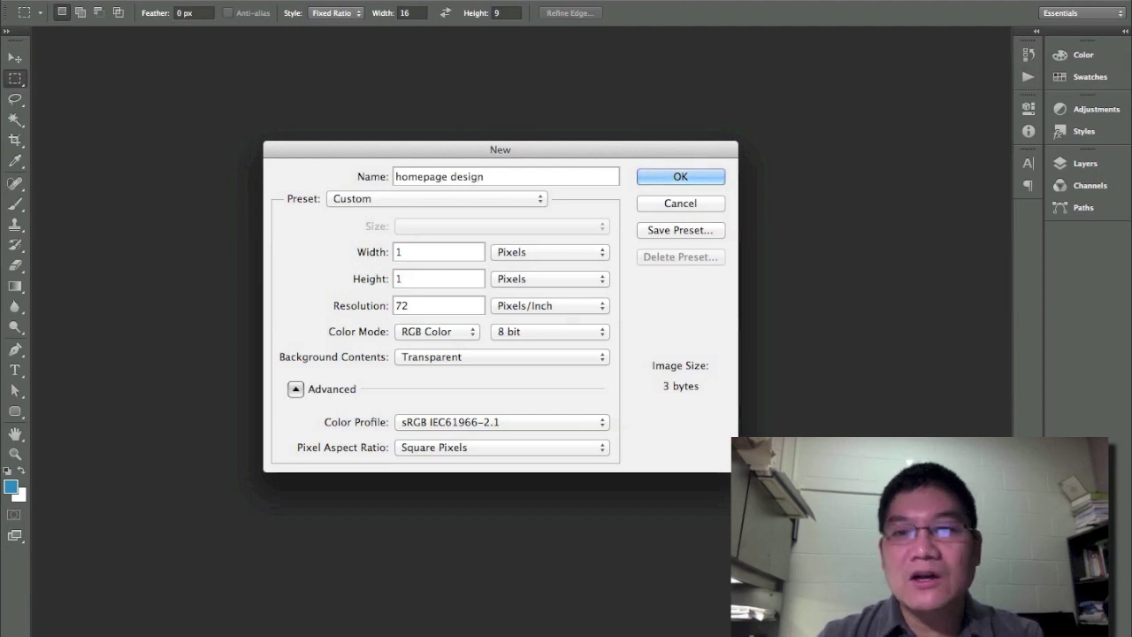
pyautogui.write(' v1')
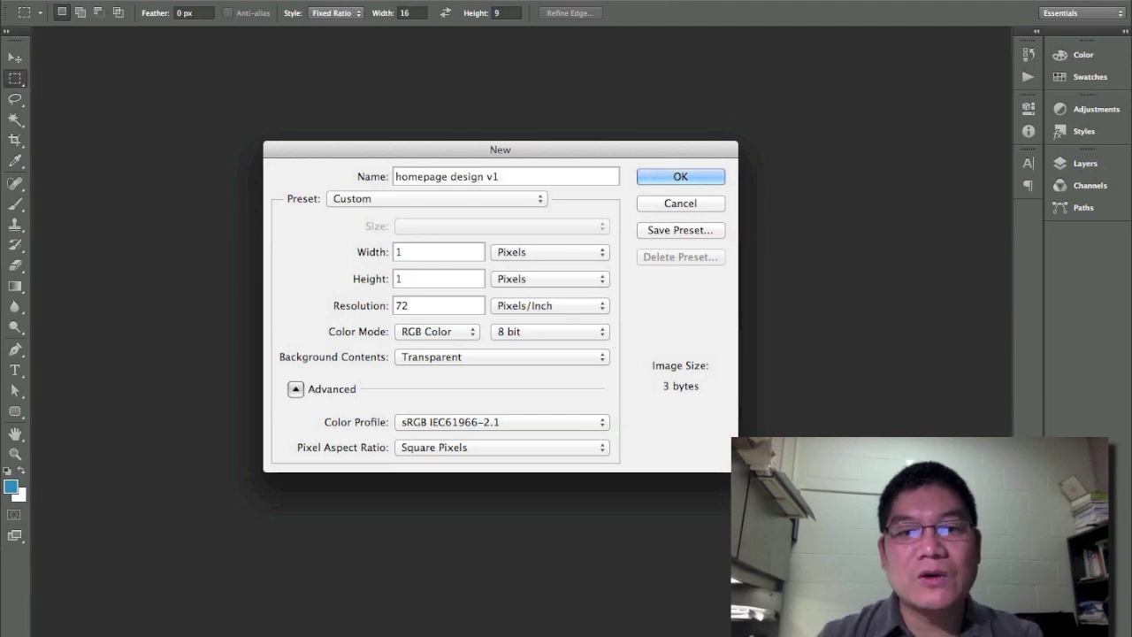
# Choose the Web preset for the new document with a size of 1024 x 768 pixels.
pyautogui.click(443, 201)
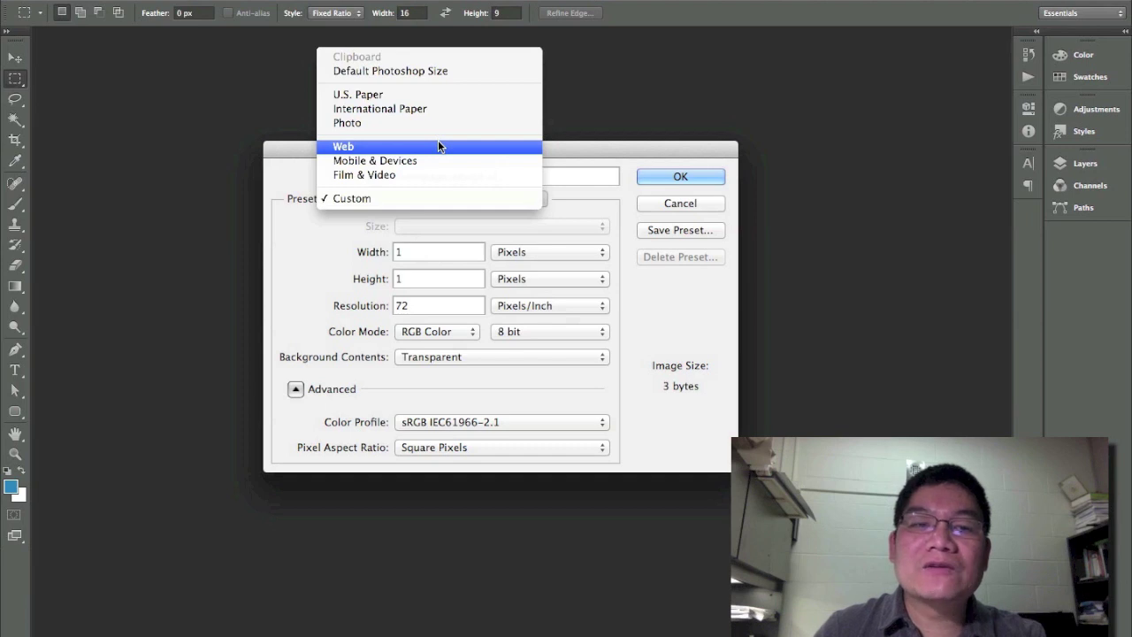
pyautogui.click(371, 147)
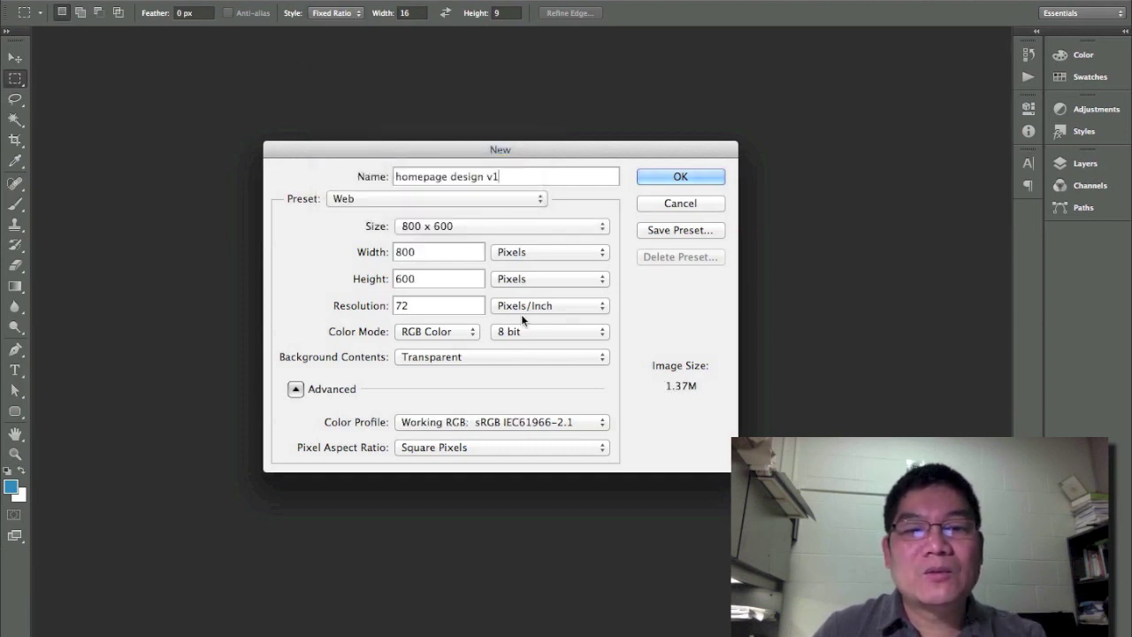
pyautogui.click(481, 226)
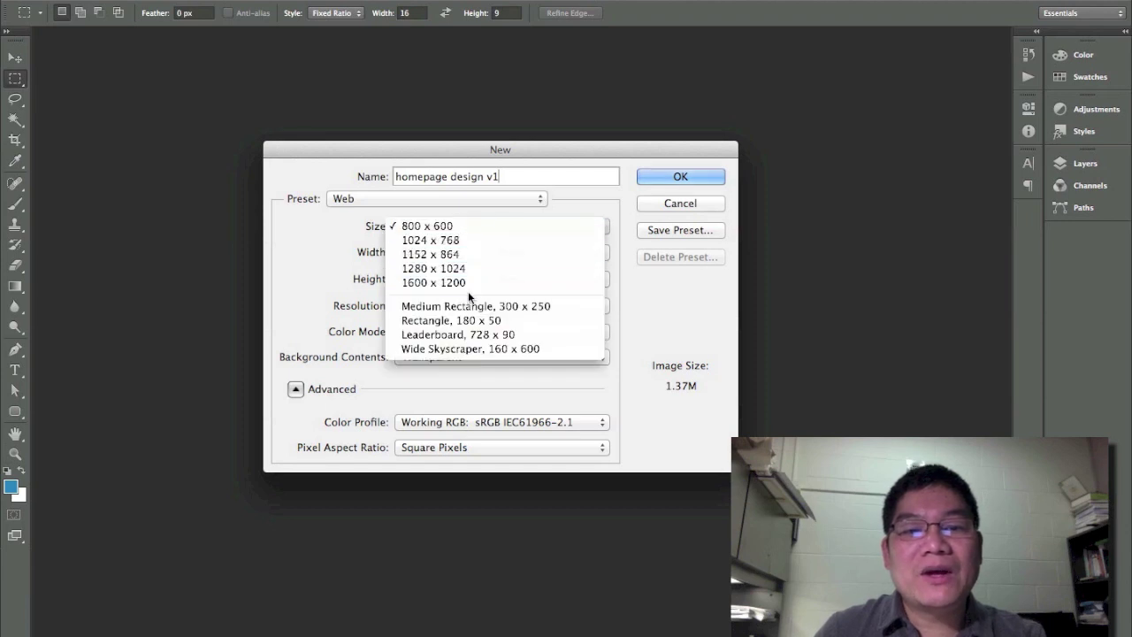
pyautogui.click(469, 241)
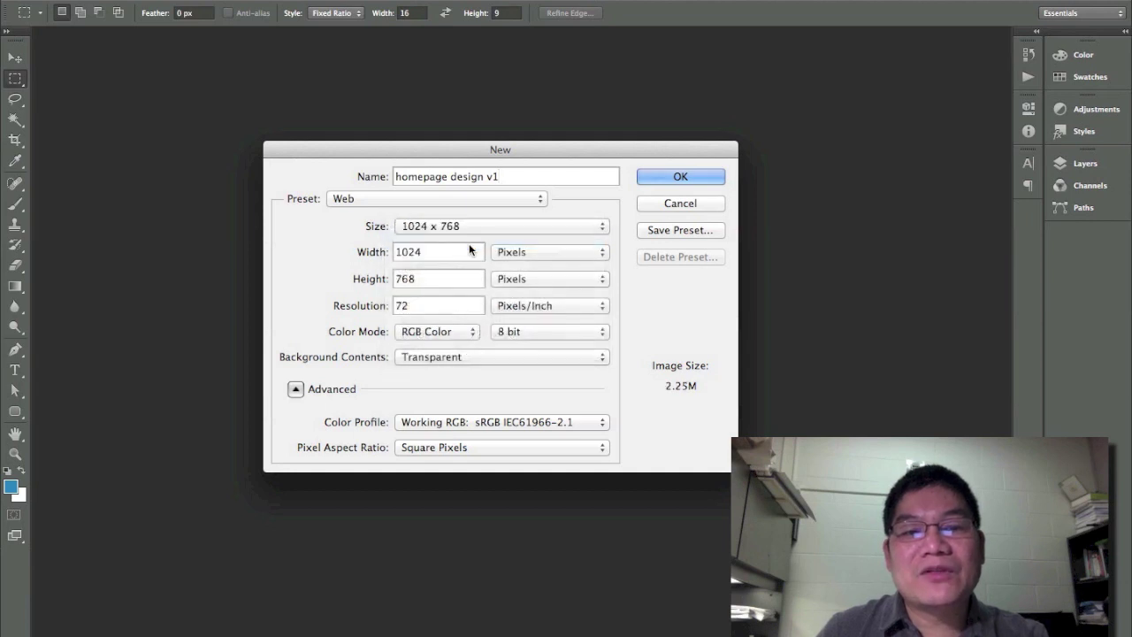
pyautogui.doubleClick(417, 308)
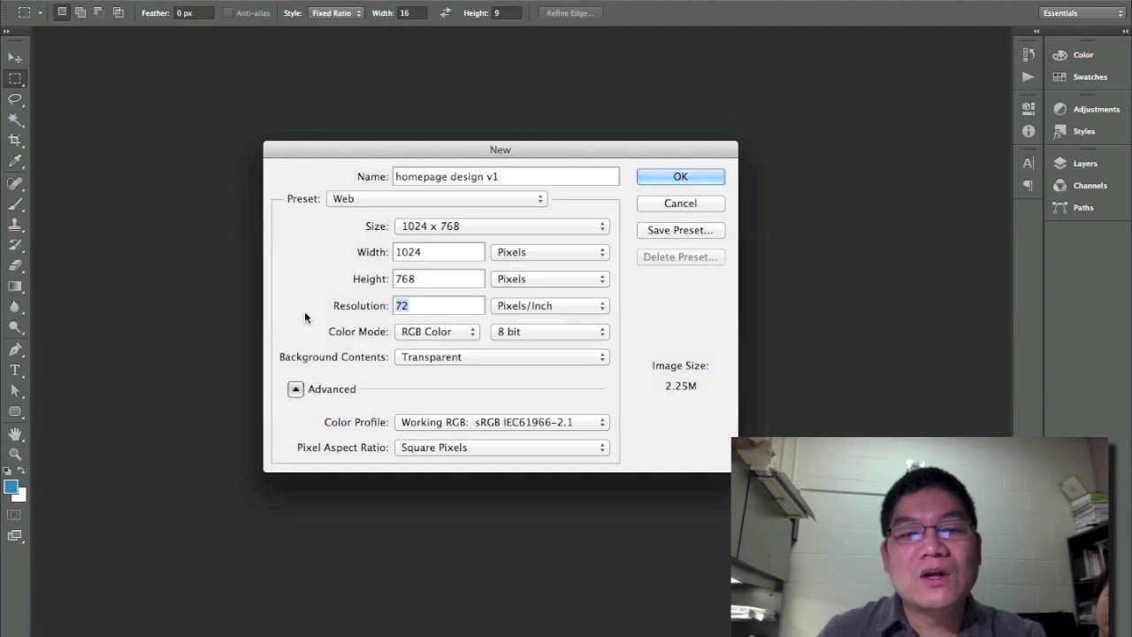
pyautogui.click(424, 309)
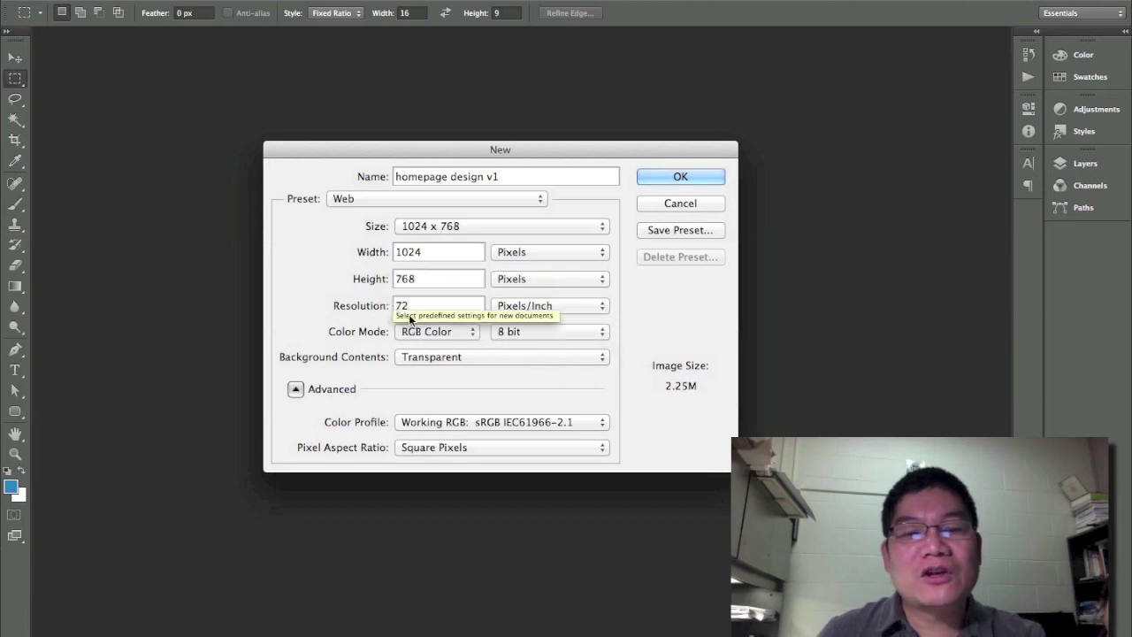
pyautogui.click(458, 227)
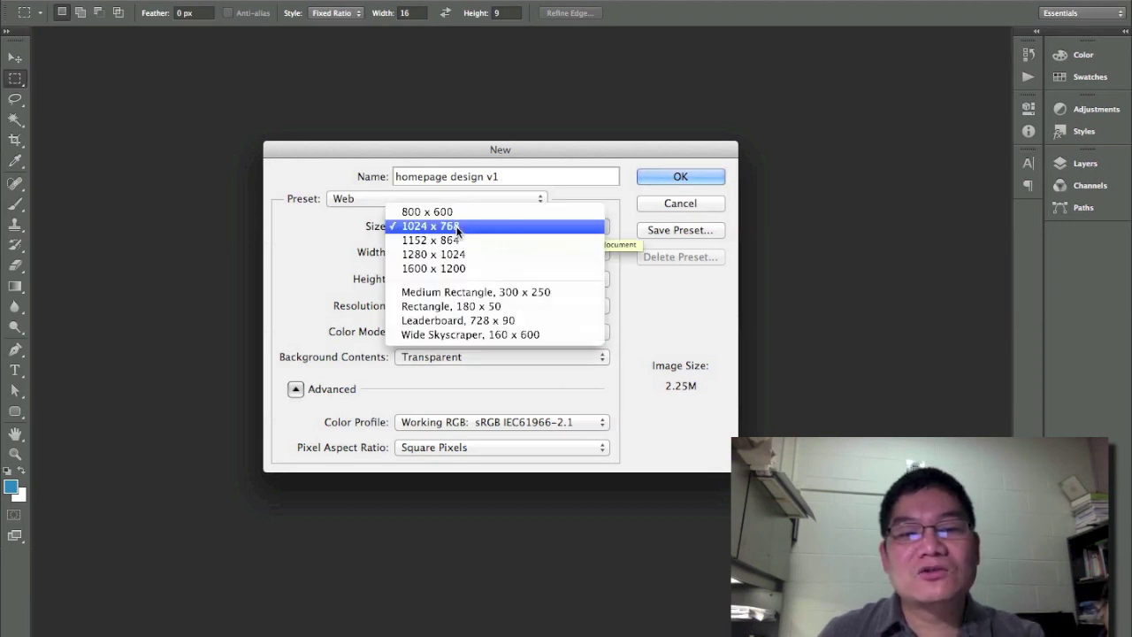
pyautogui.click(457, 227)
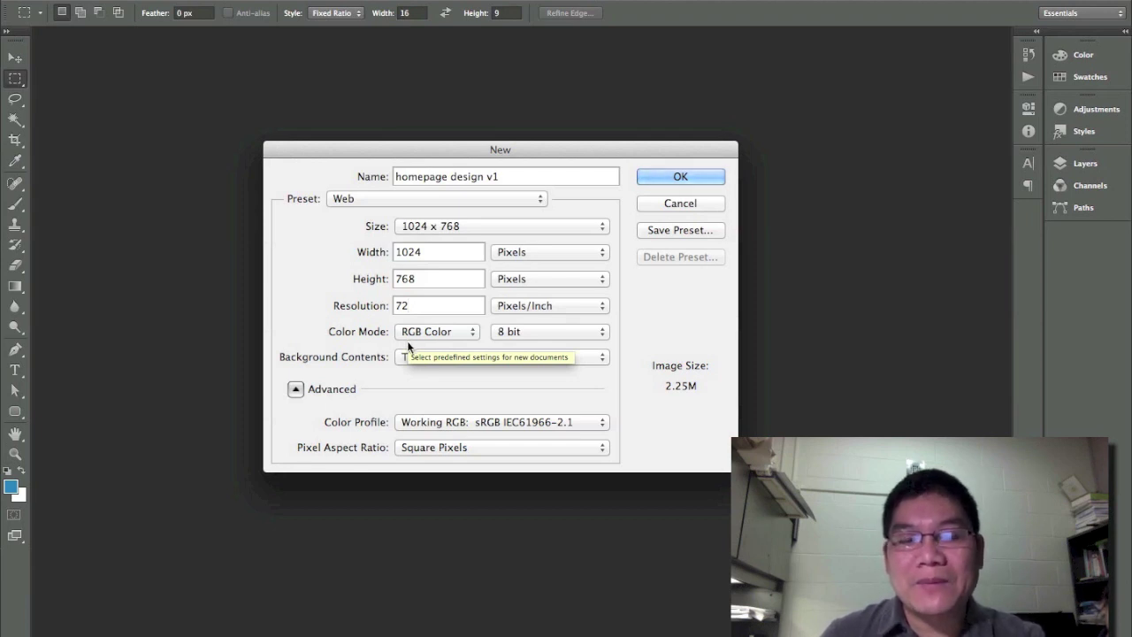
# Set the background contents to White and create the document.
pyautogui.click(460, 359)
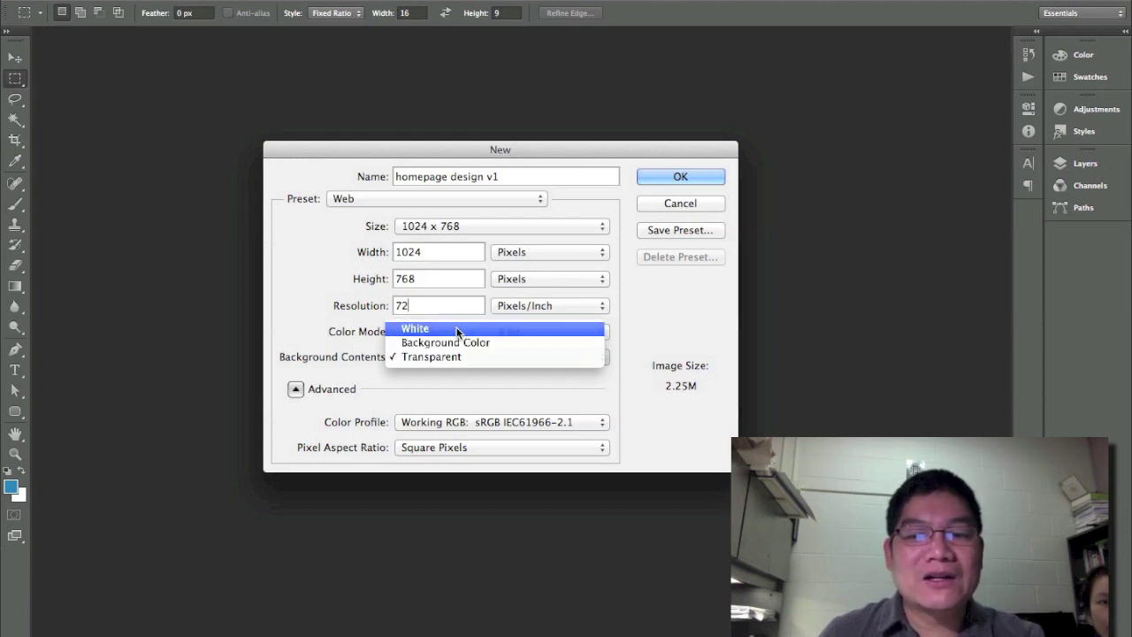
pyautogui.click(457, 332)
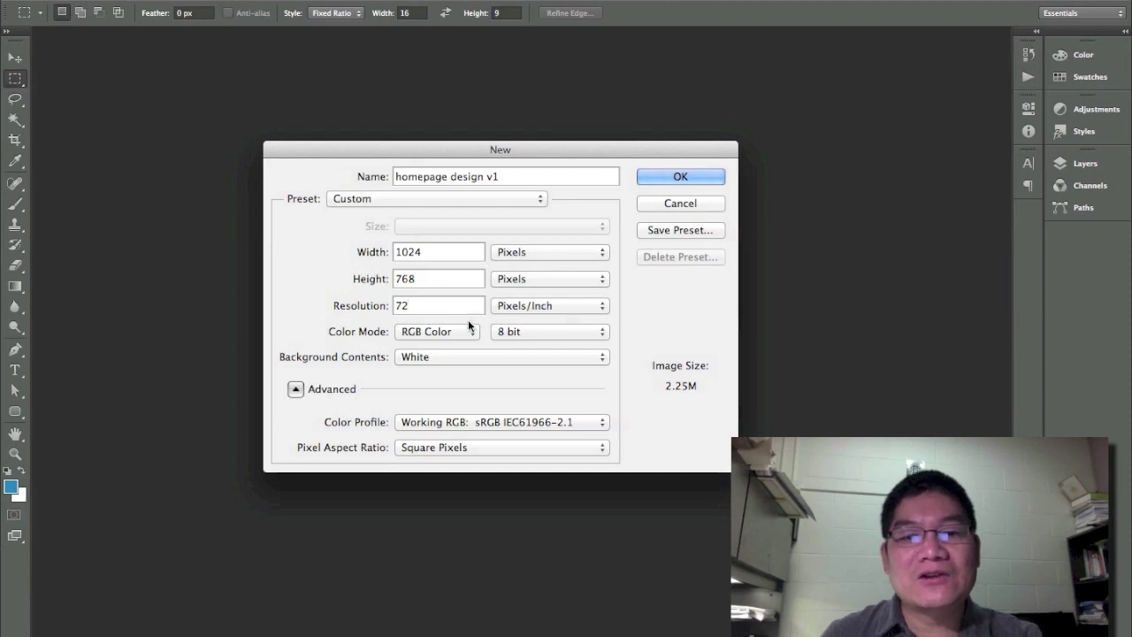
pyautogui.click(438, 356)
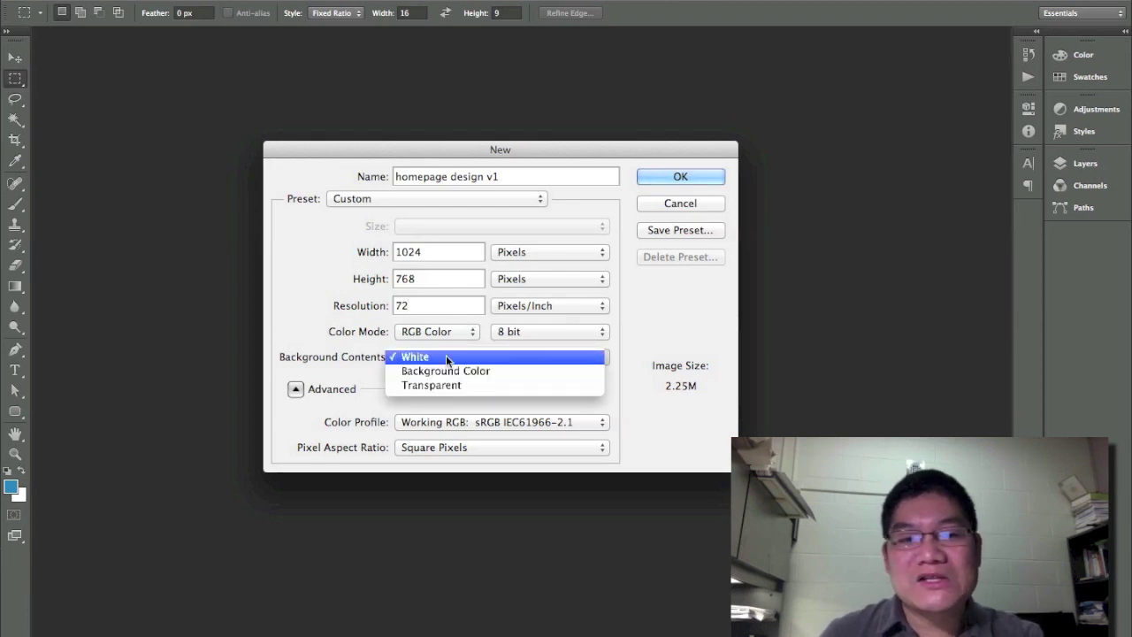
pyautogui.click(446, 357)
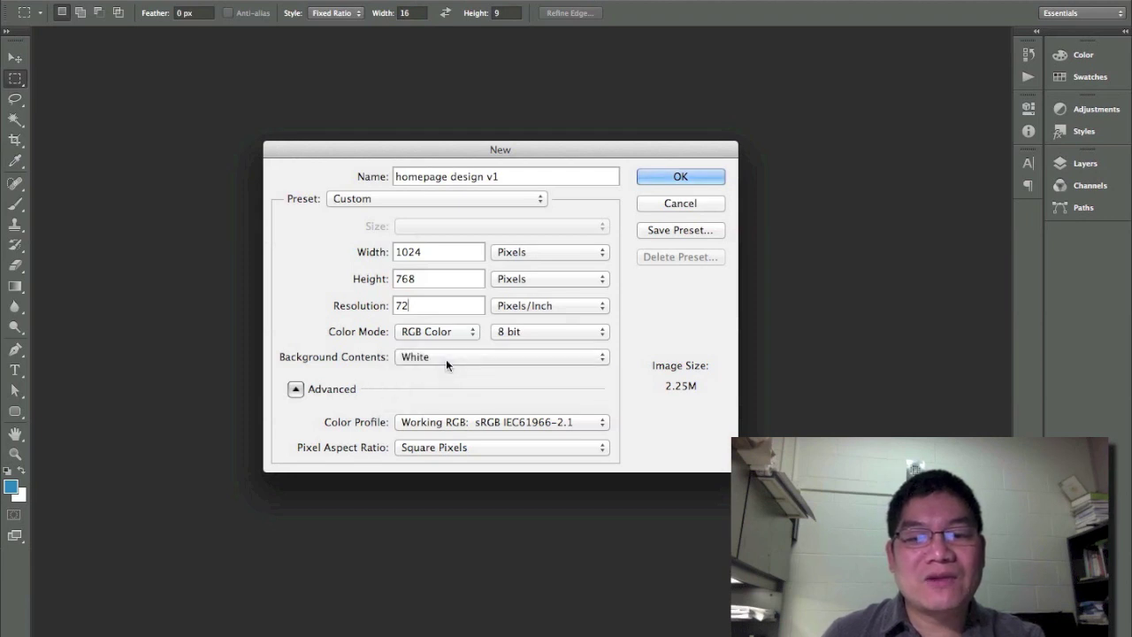
pyautogui.click(706, 177)
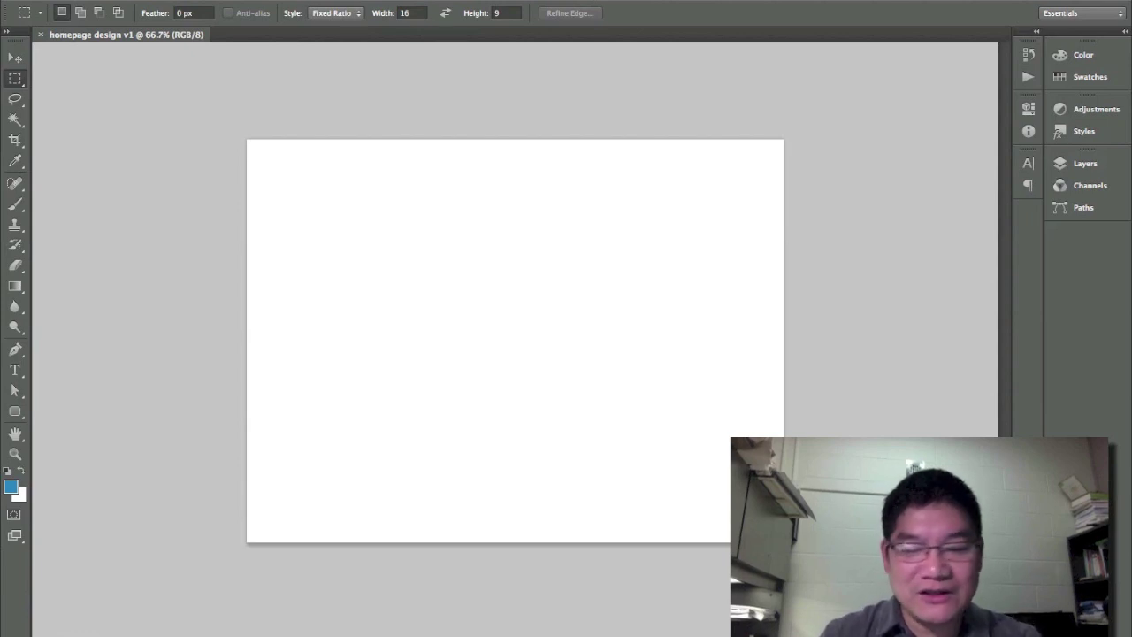
# Compare the blank canvas at actual pixels (100%) and fitted to the screen, ending at actual pixels.
pyautogui.press('super+1')
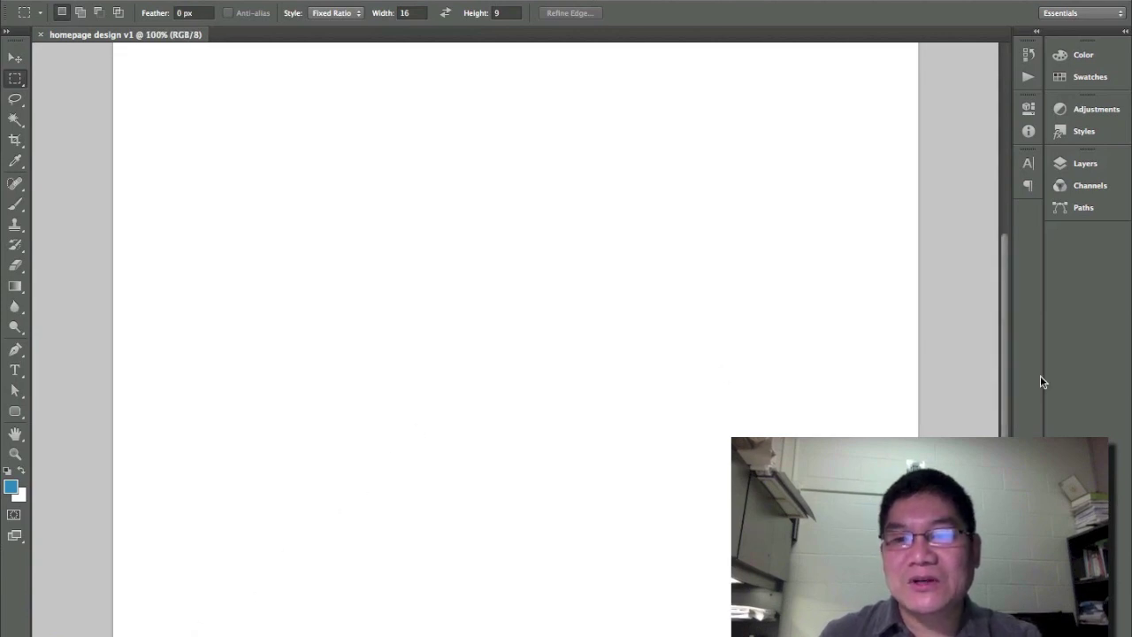
pyautogui.moveTo(1004, 330)
pyautogui.mouseDown()
pyautogui.moveTo(1005, 253)
pyautogui.moveTo(1004, 360)
pyautogui.moveTo(1007, 321)
pyautogui.moveTo(1001, 331)
pyautogui.mouseUp()
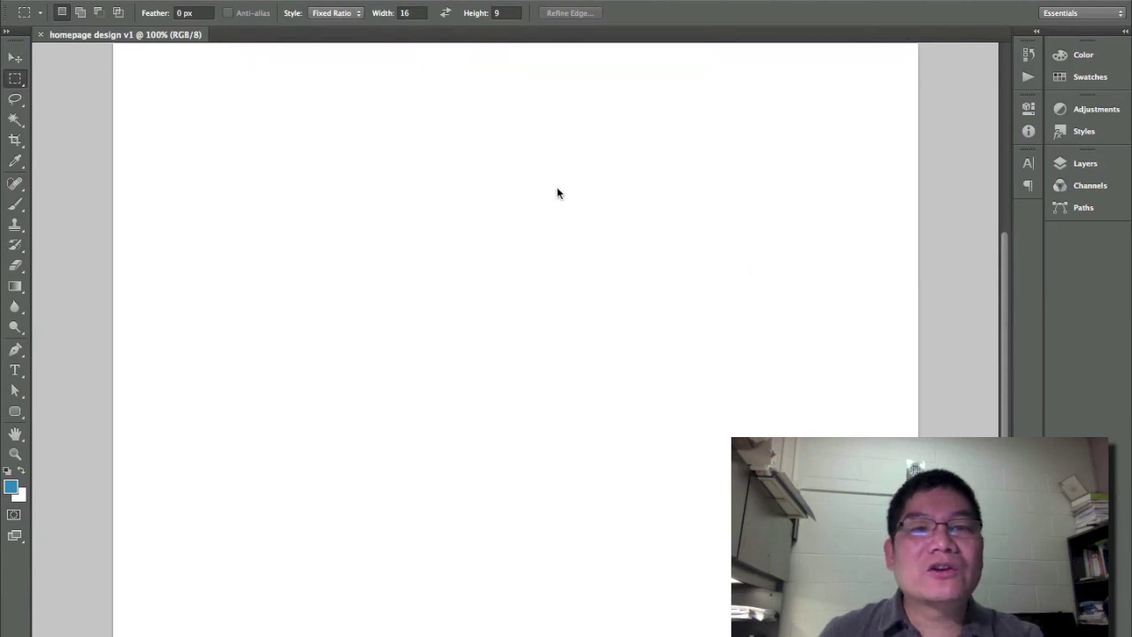
pyautogui.click(453, 2)
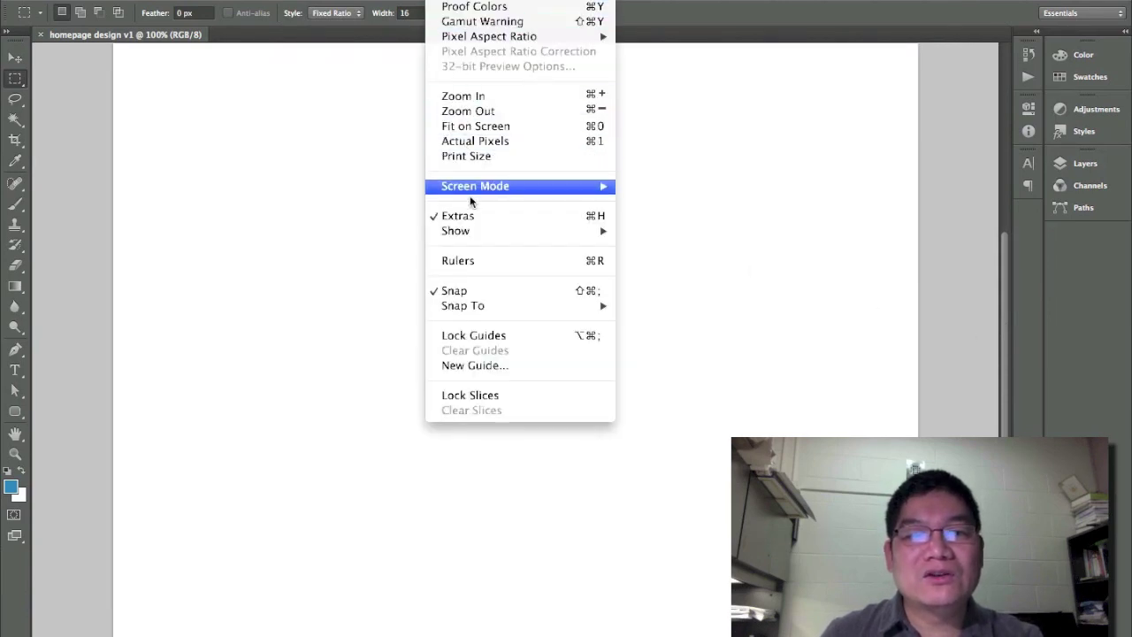
pyautogui.moveTo(473, 232)
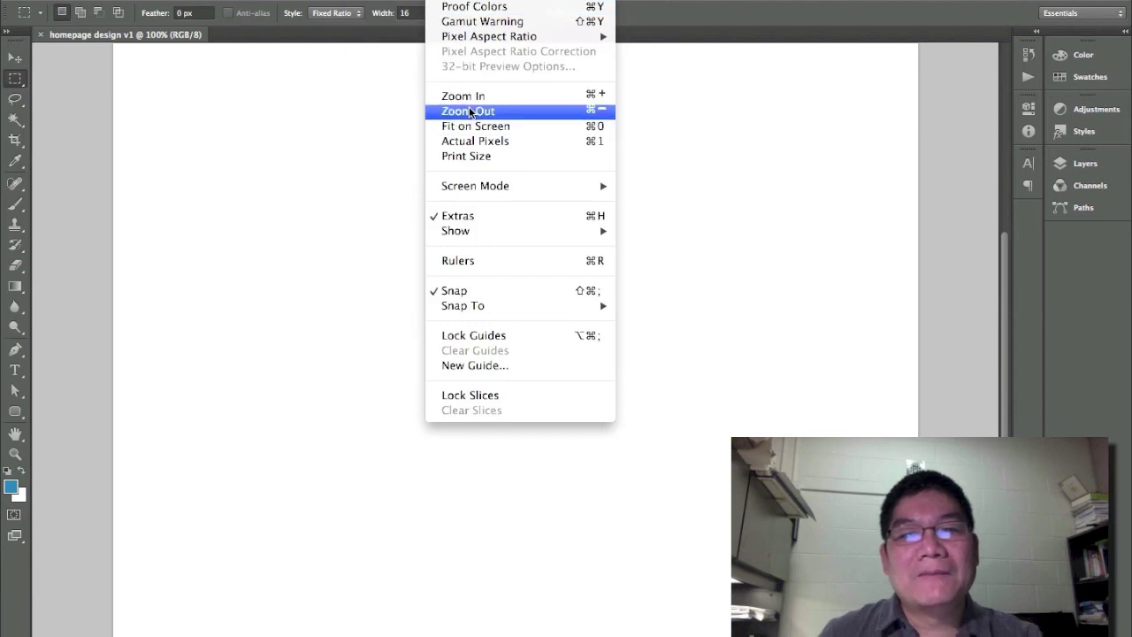
pyautogui.click(466, 126)
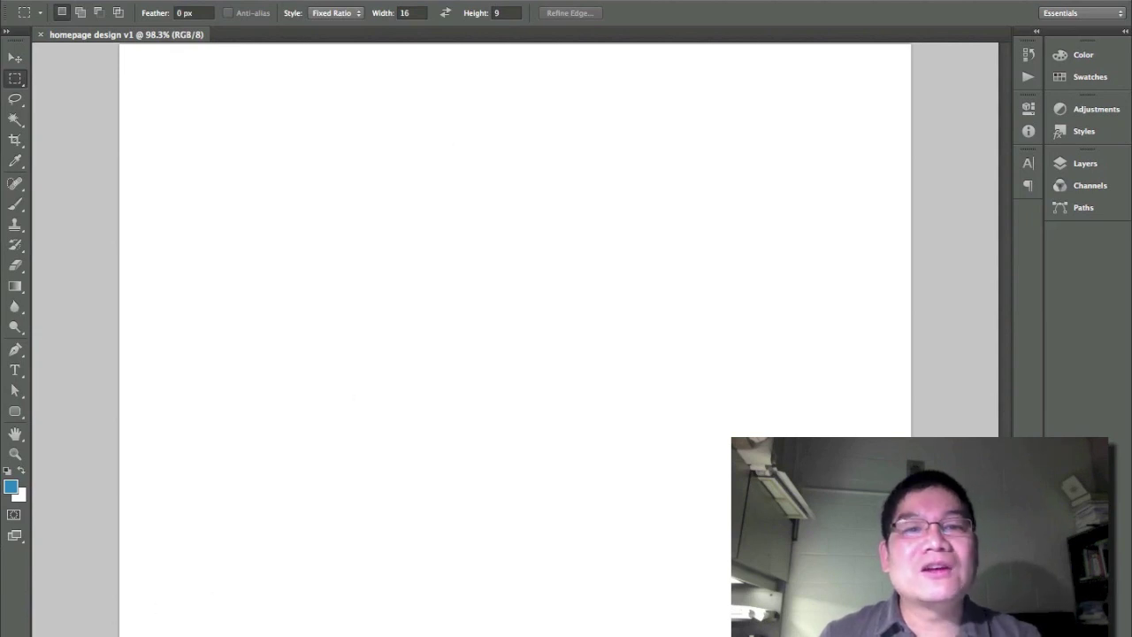
pyautogui.click(447, 0)
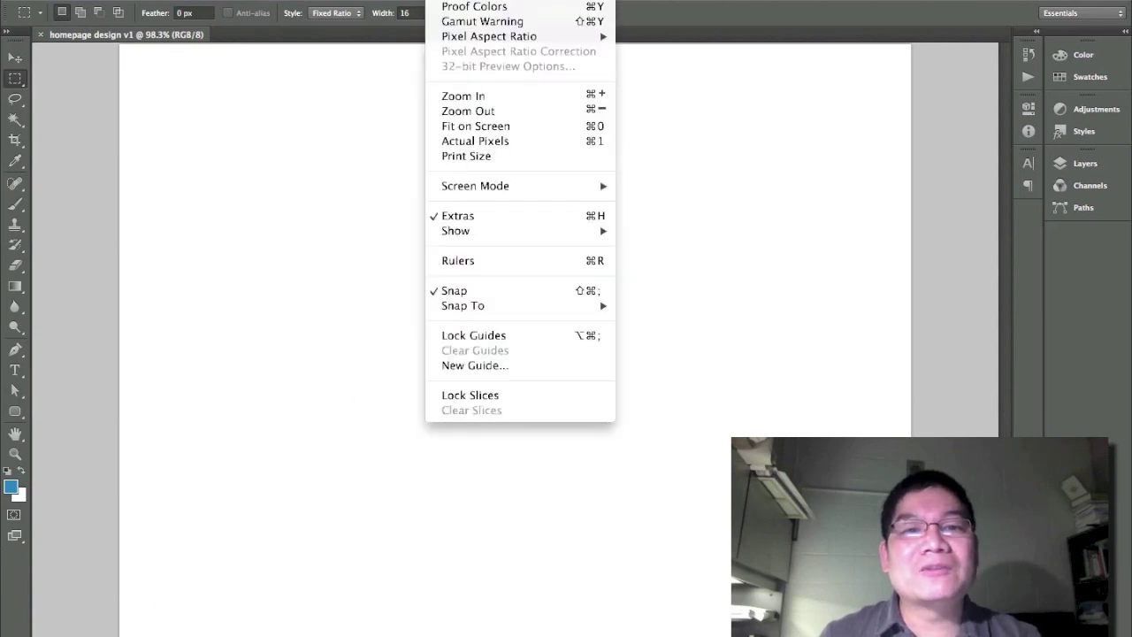
pyautogui.click(460, 141)
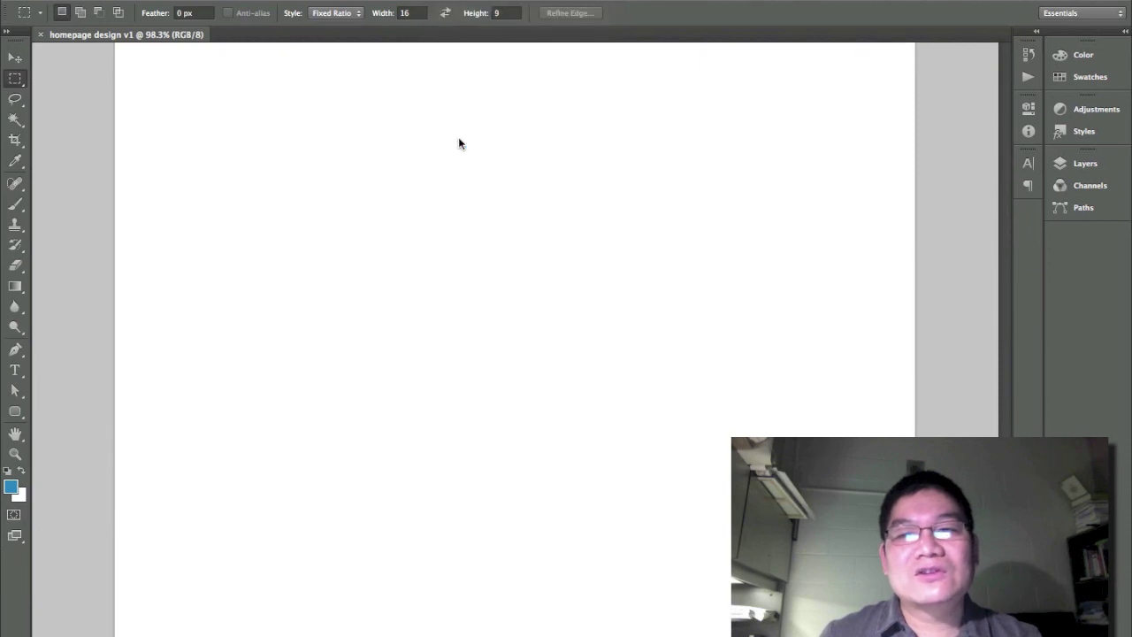
pyautogui.click(466, 2)
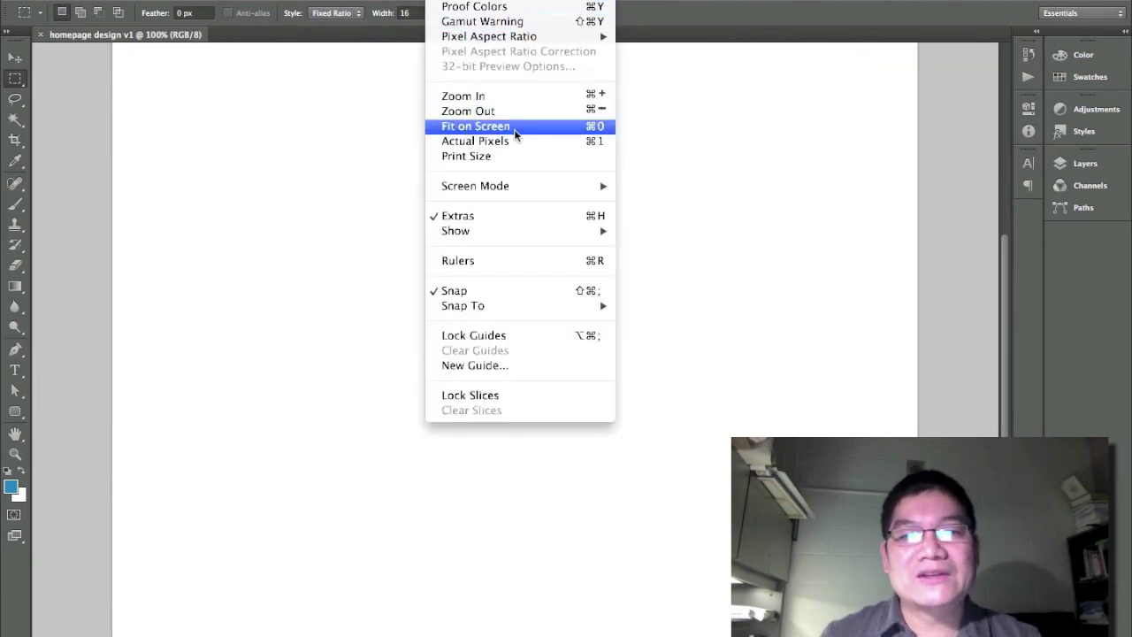
pyautogui.click(573, 144)
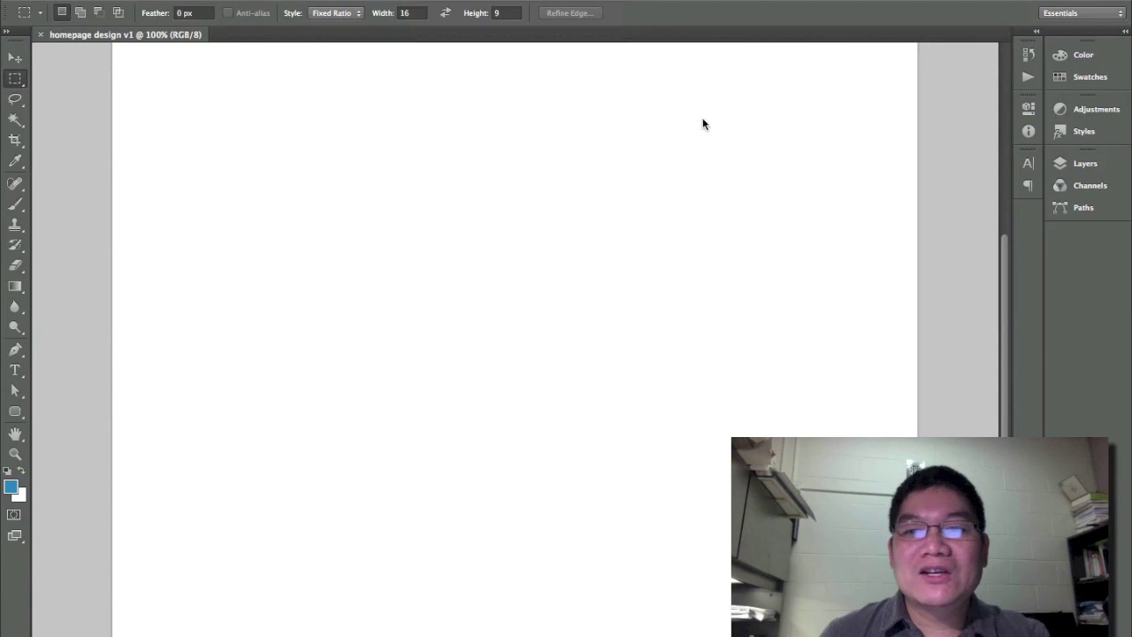
pyautogui.moveTo(1004, 265); pyautogui.dragTo(1002, 263)
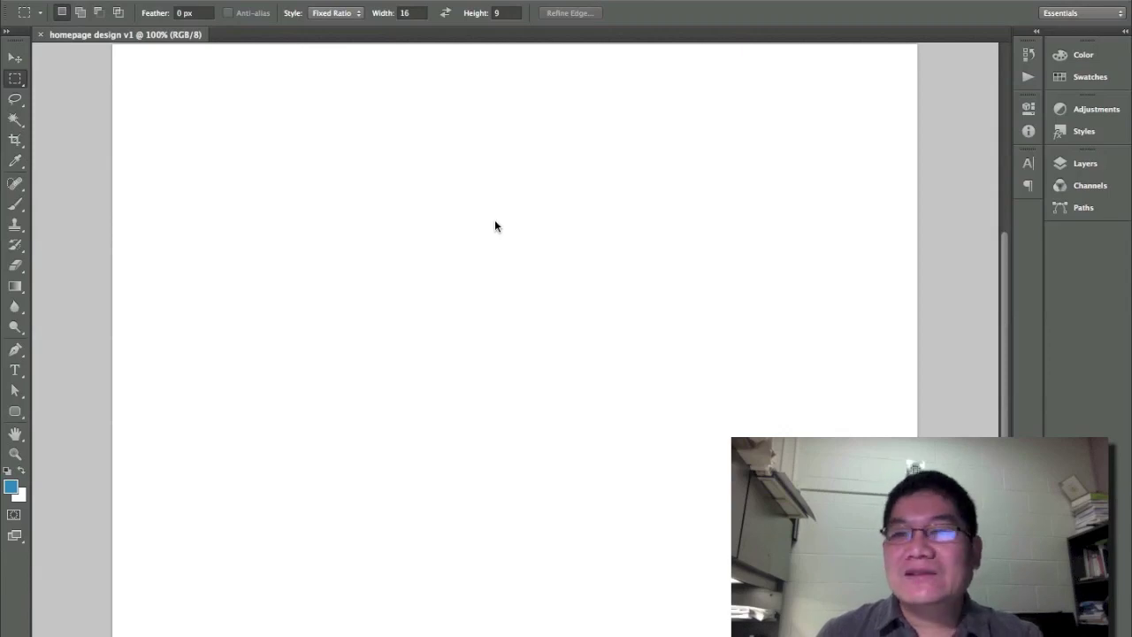
# Draw a fixed-ratio 16:9 rectangular marquee selection near the canvas's upper-left corner and set the marquee style to Normal.
pyautogui.click(14, 59)
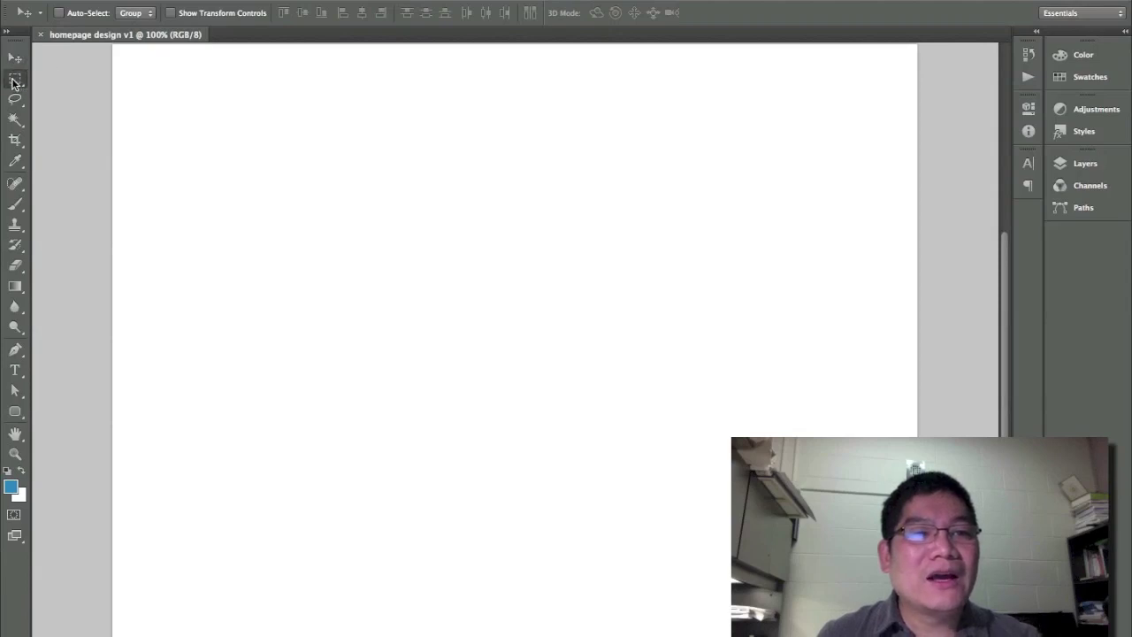
pyautogui.click(15, 79)
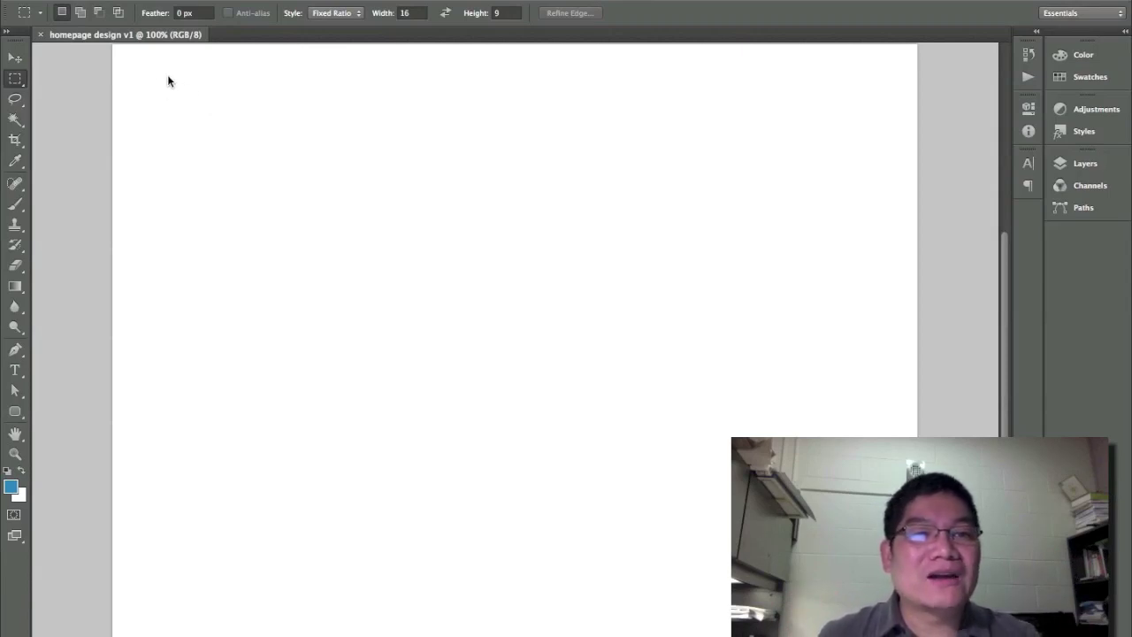
pyautogui.moveTo(150, 69); pyautogui.dragTo(384, 278)
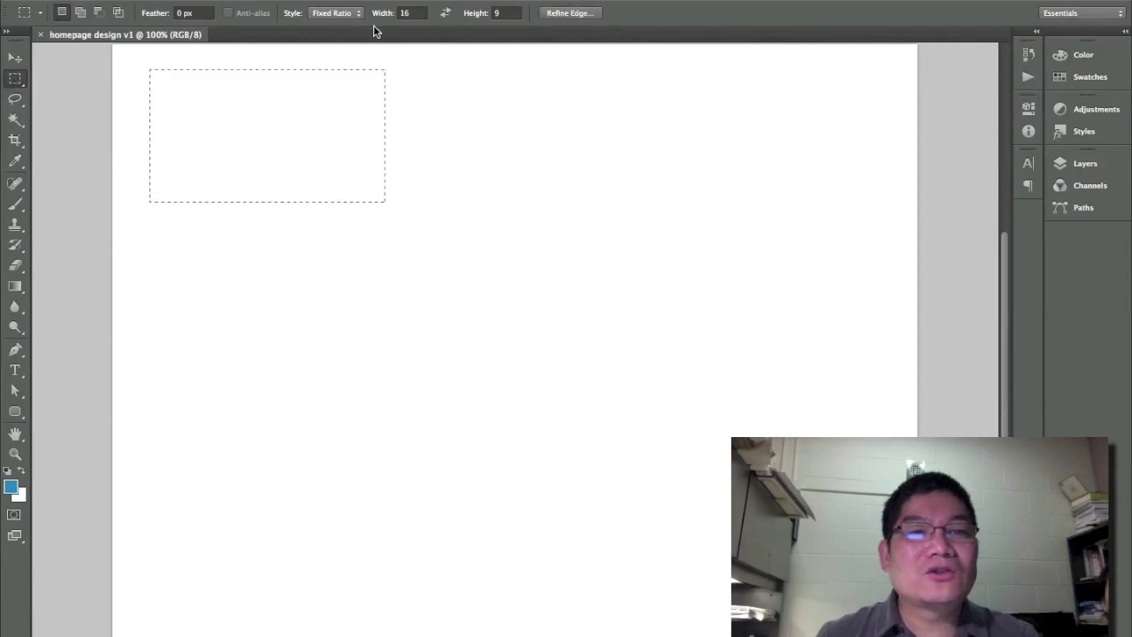
pyautogui.click(345, 16)
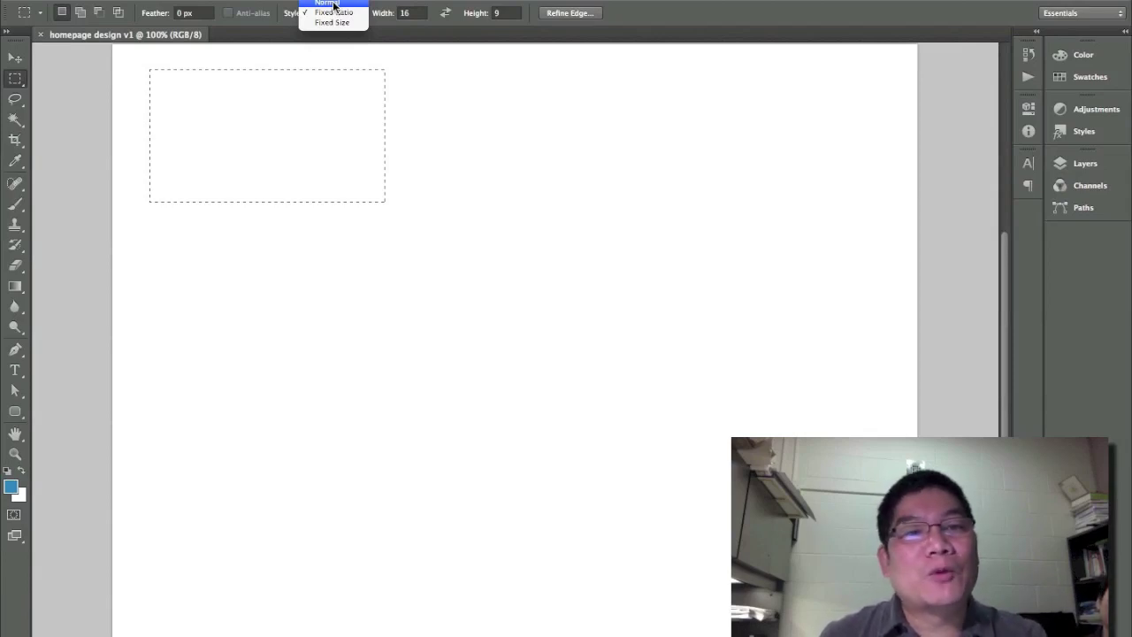
pyautogui.click(335, 5)
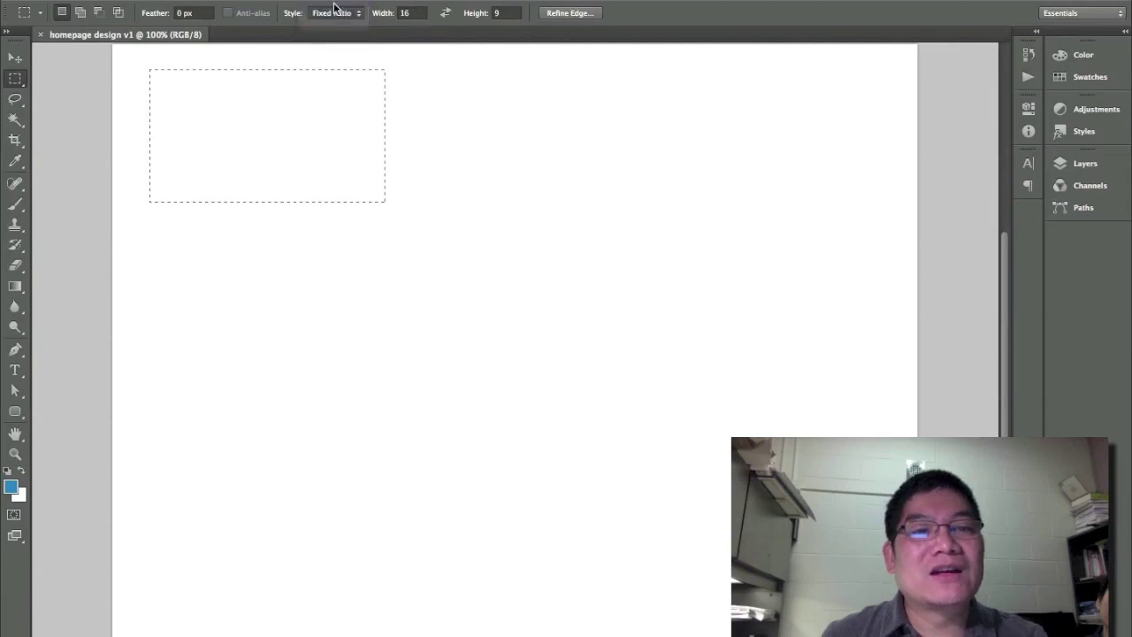
# Try several free-form rectangular marquee selections of different proportions on the canvas.
pyautogui.moveTo(431, 61); pyautogui.dragTo(661, 546)
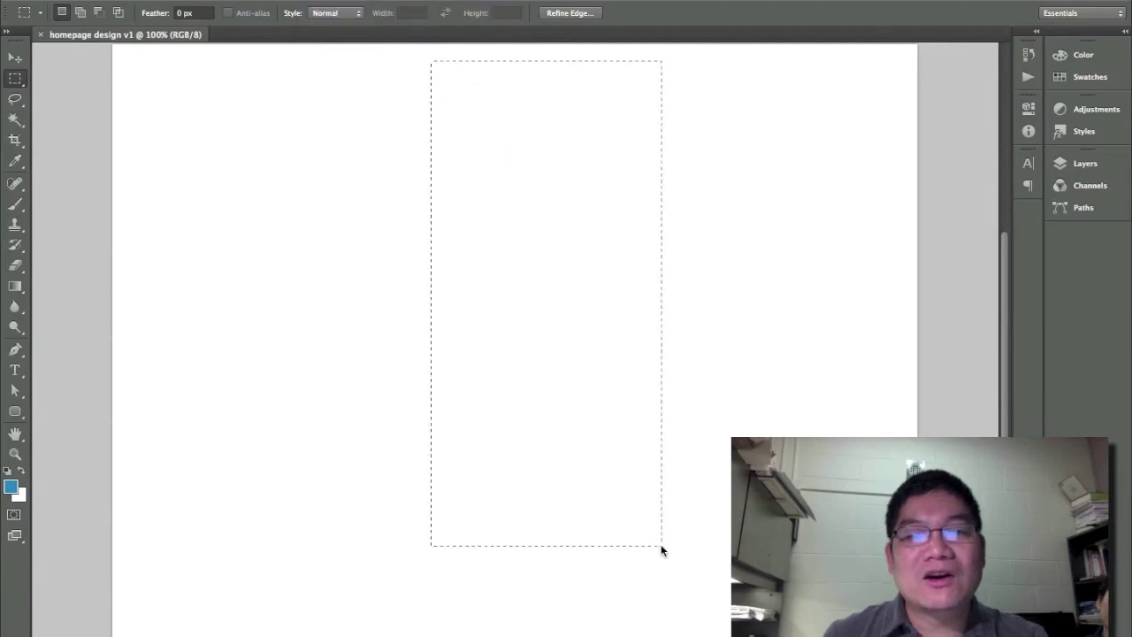
pyautogui.moveTo(160, 125); pyautogui.dragTo(623, 233)
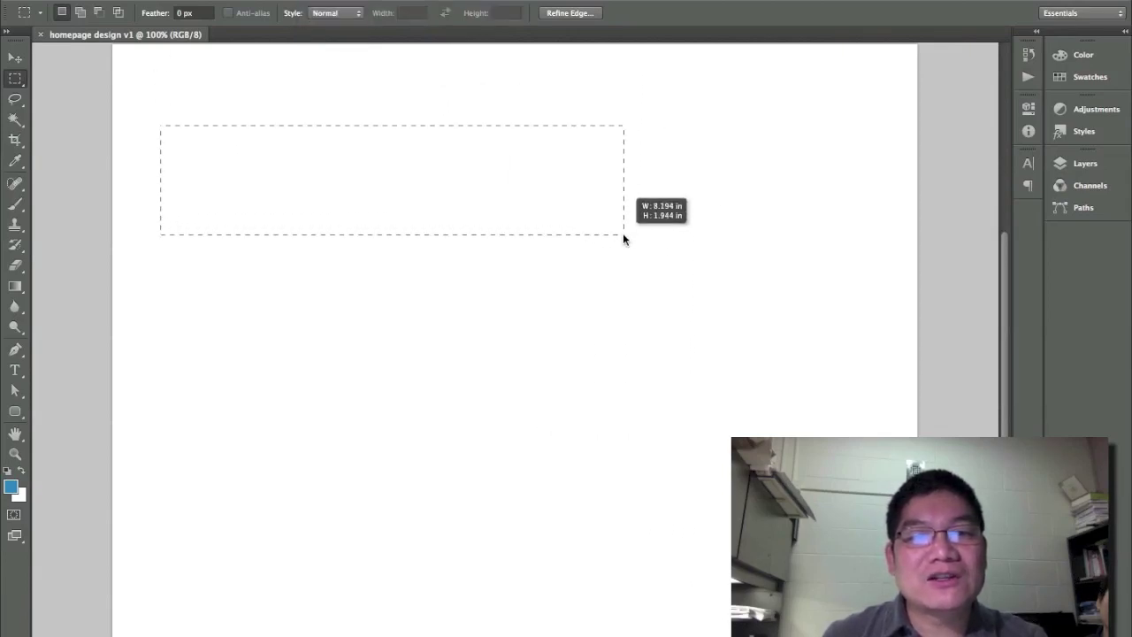
pyautogui.moveTo(439, 94); pyautogui.dragTo(746, 500)
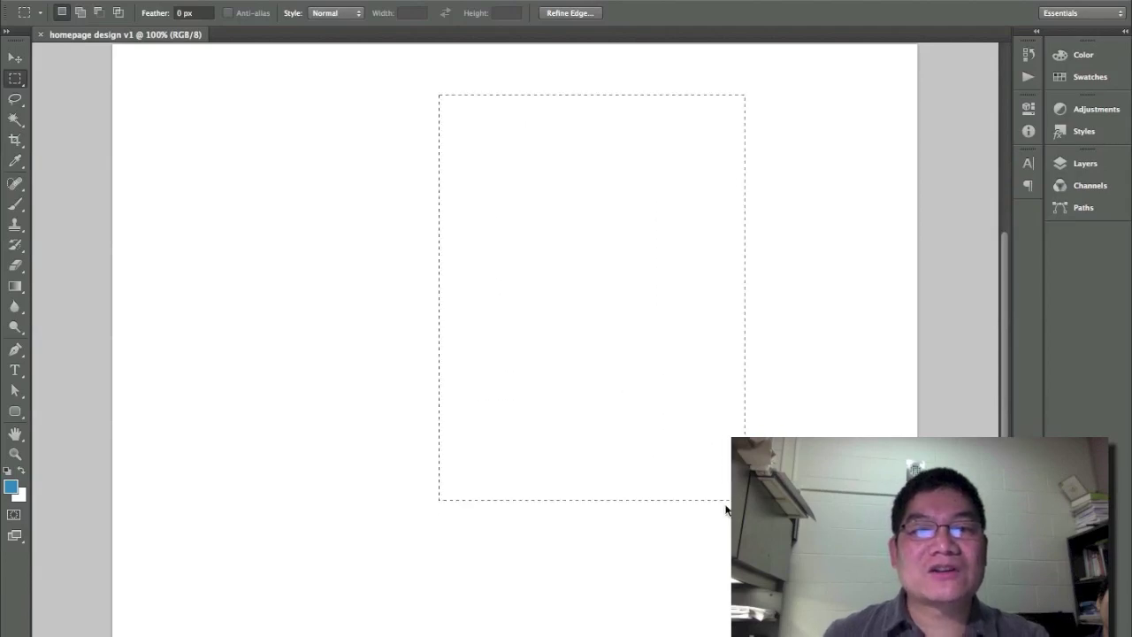
pyautogui.moveTo(158, 87); pyautogui.dragTo(354, 304)
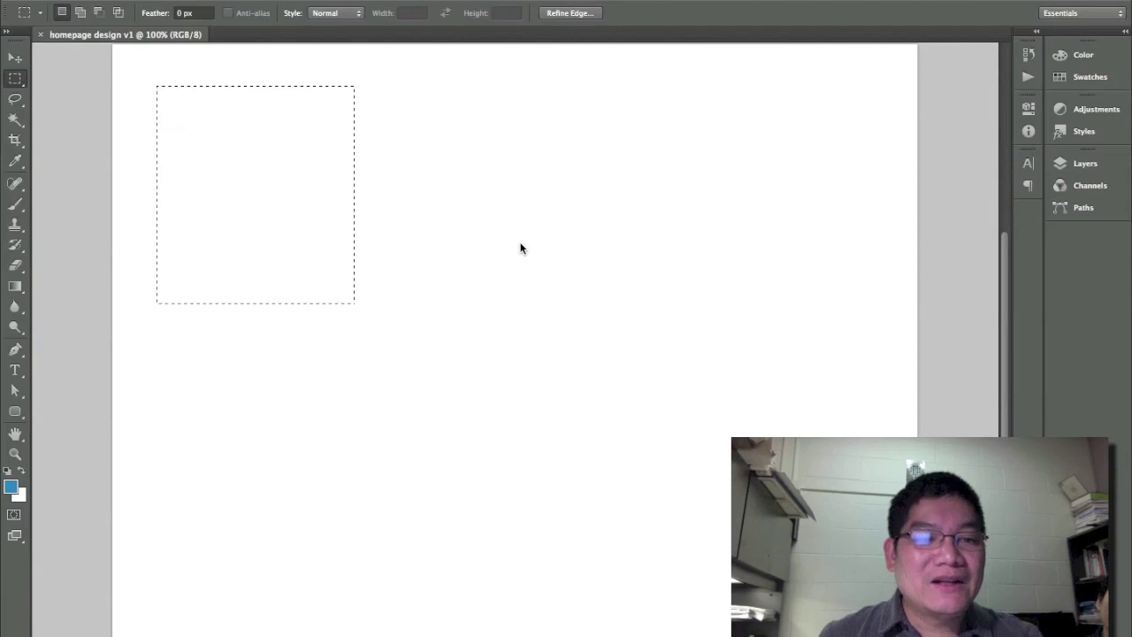
# Draw a wide rectangular marquee selection in the canvas's upper half and shift it slightly down and to the left.
pyautogui.moveTo(369, 68); pyautogui.dragTo(753, 273)
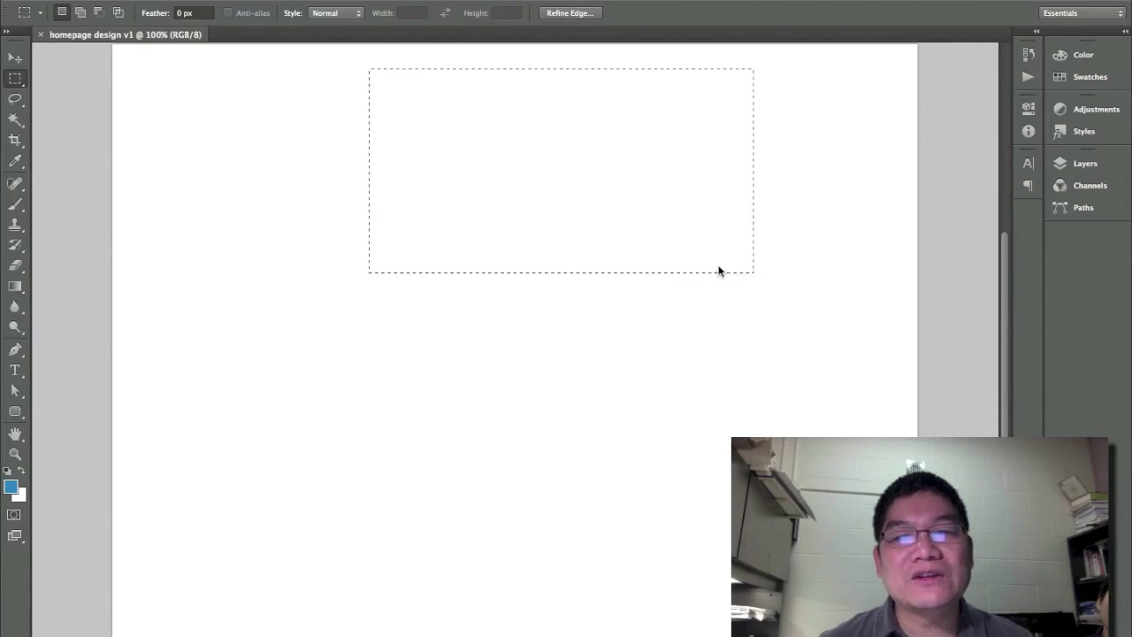
pyautogui.moveTo(650, 197); pyautogui.dragTo(593, 253)
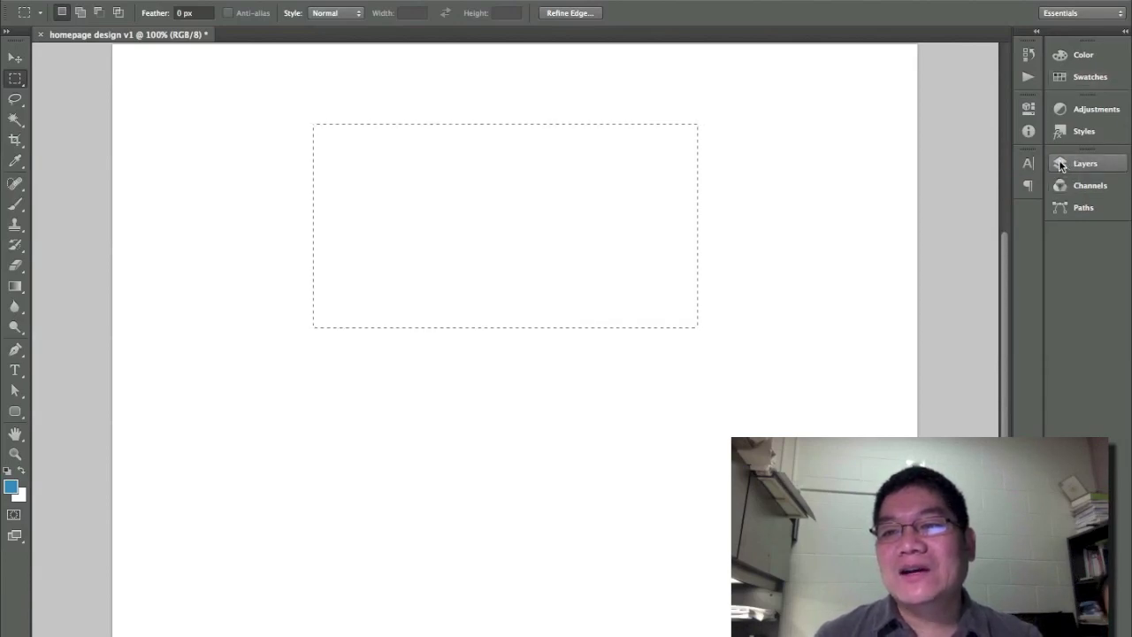
# Add a new layer named "color box" above the Background and move the selection toward the canvas's upper-left corner.
pyautogui.click(1065, 166)
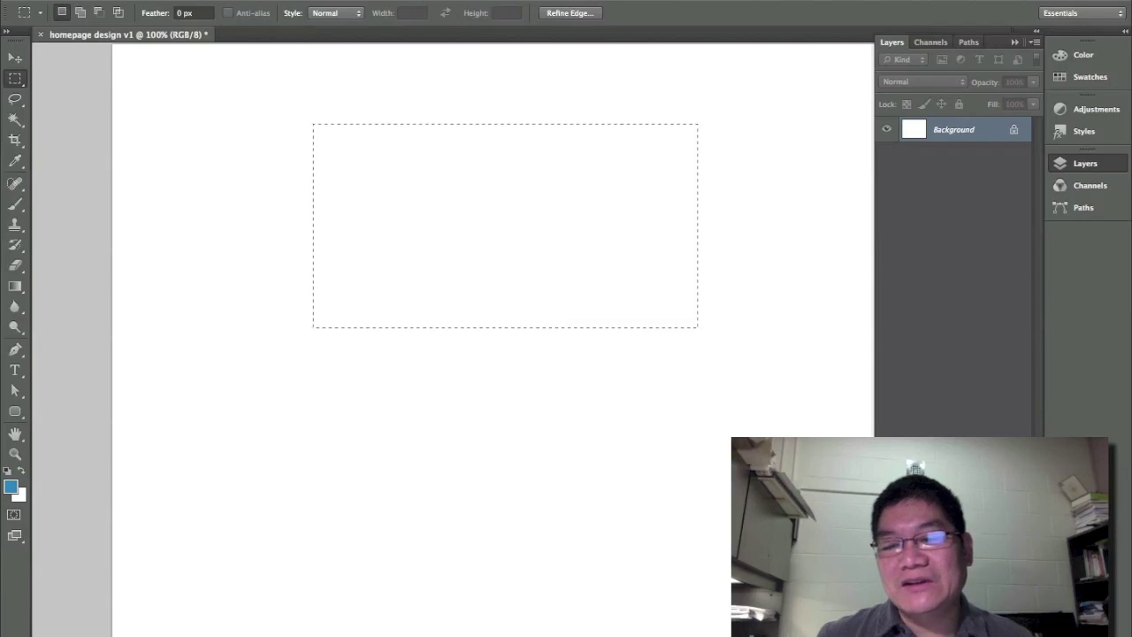
pyautogui.press('super+v')
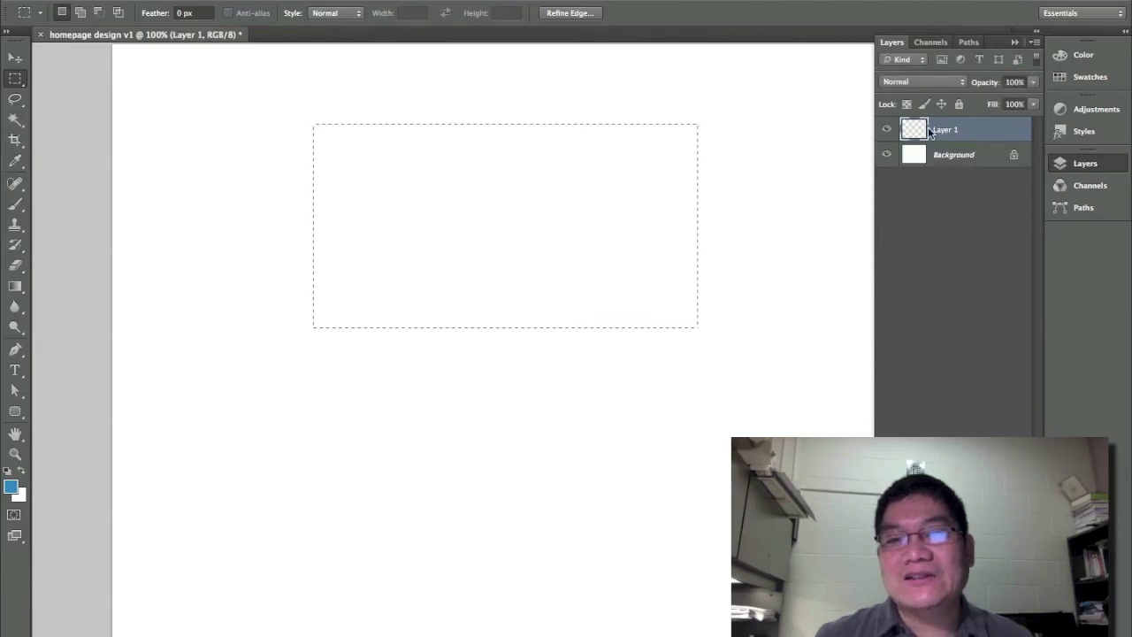
pyautogui.doubleClick(952, 131)
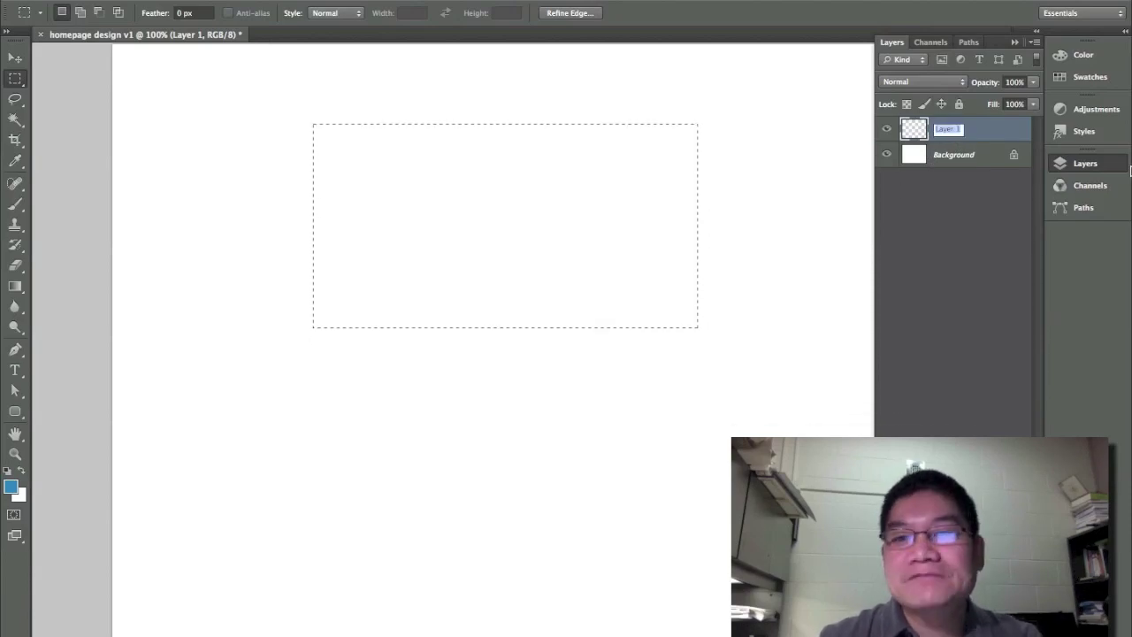
pyautogui.write('color box')
pyautogui.press('Return')
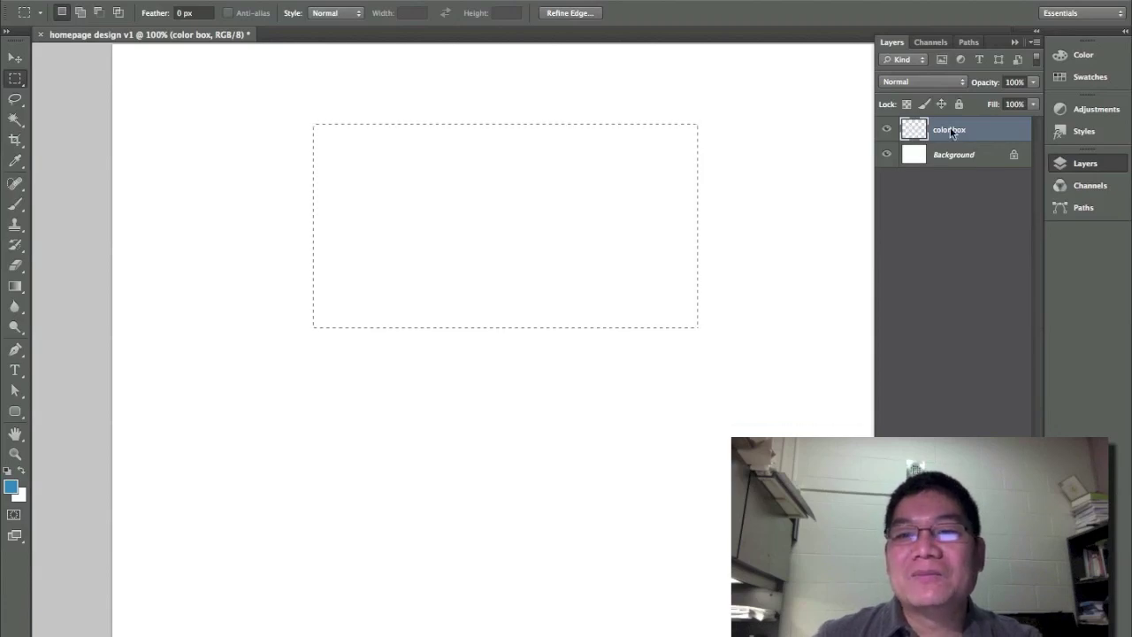
pyautogui.moveTo(587, 183); pyautogui.dragTo(438, 150)
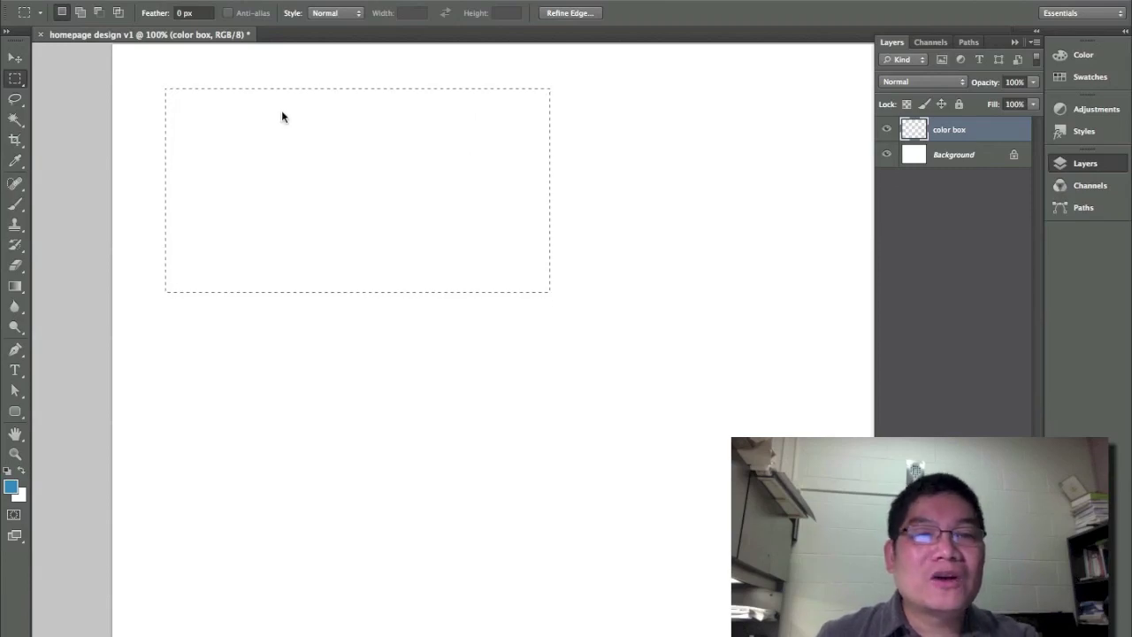
# Set the foreground color to a light pink.
pyautogui.click(10, 486)
pyautogui.moveTo(810, 410)
pyautogui.mouseDown()
pyautogui.moveTo(751, 384)
pyautogui.moveTo(809, 411)
pyautogui.moveTo(795, 397)
pyautogui.mouseUp()
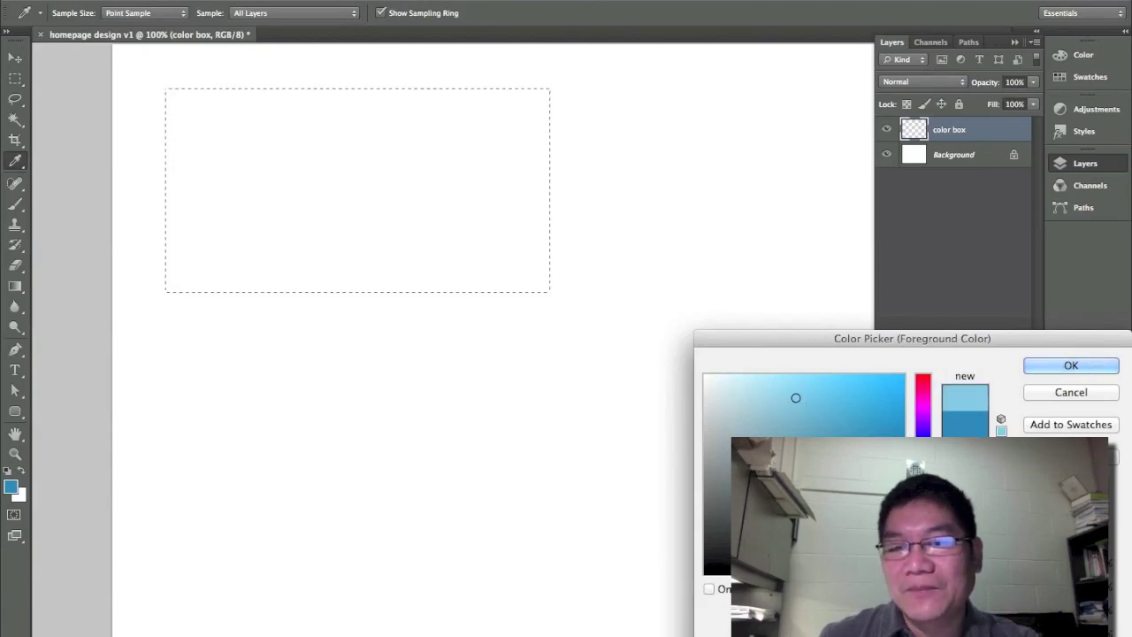
pyautogui.moveTo(934, 463); pyautogui.dragTo(934, 396)
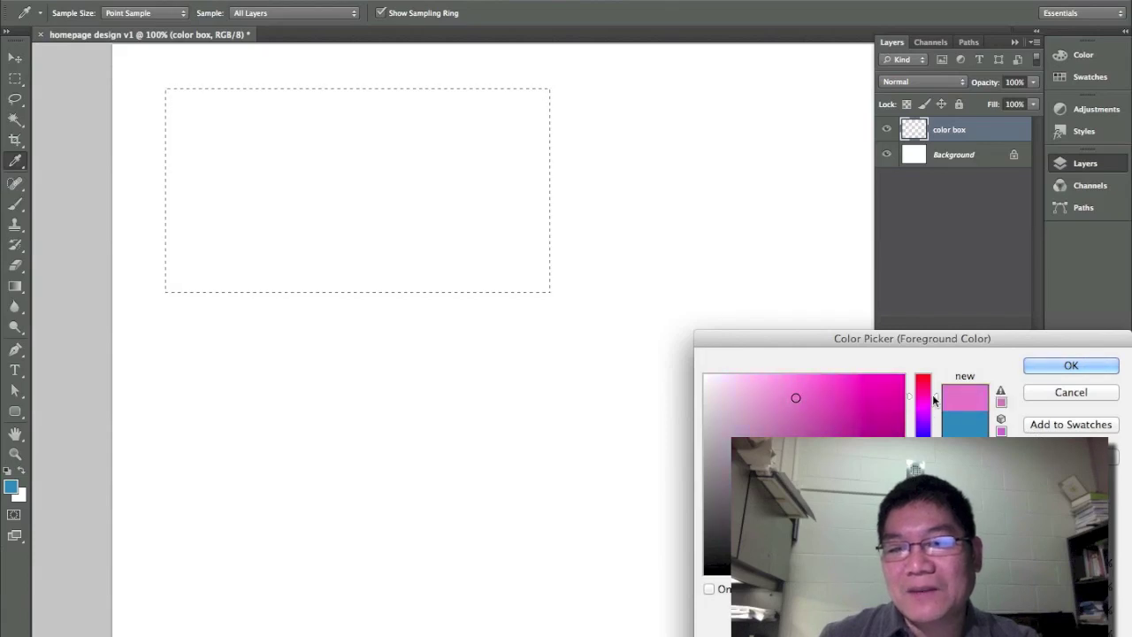
pyautogui.click(782, 390)
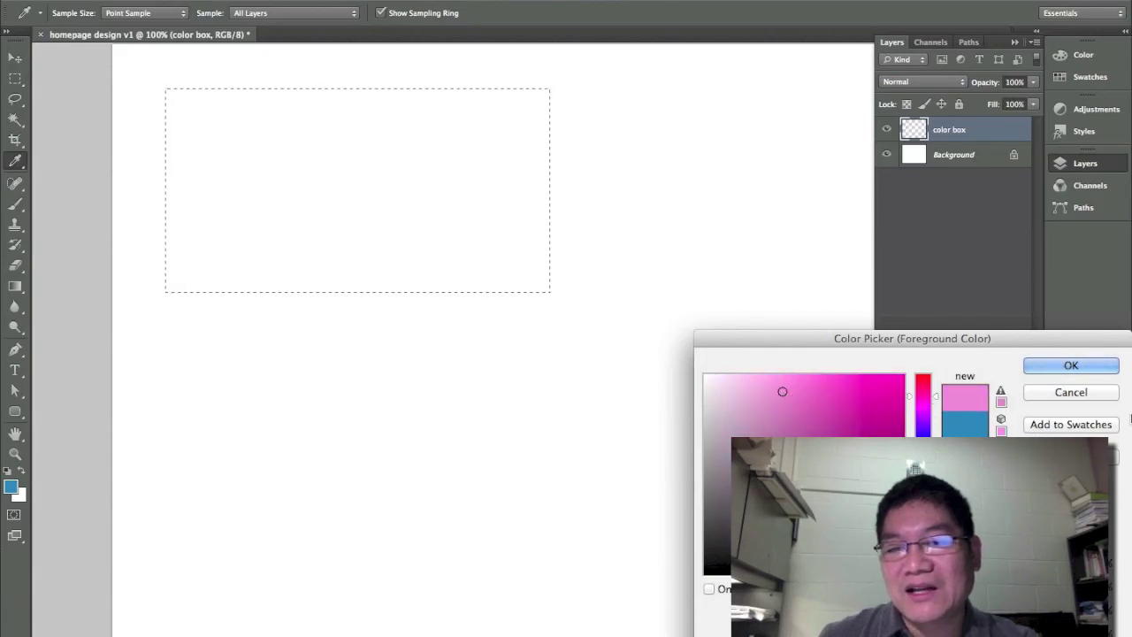
pyautogui.click(1070, 366)
pyautogui.press('m')
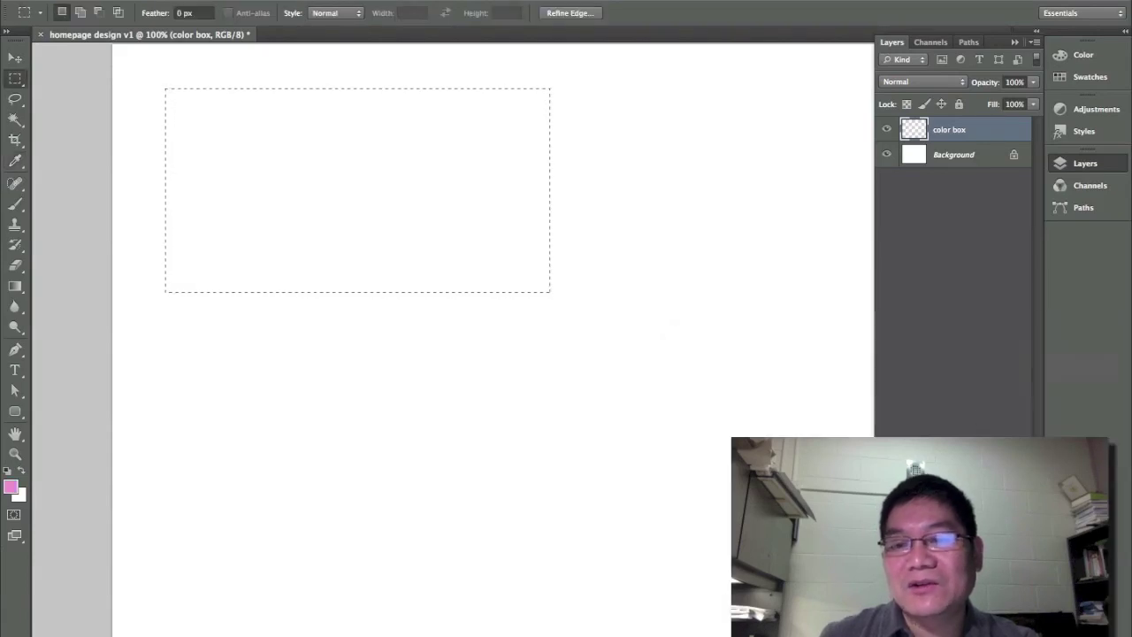
# Try different hues and shades for the foreground color and settle on a vivid magenta.
pyautogui.click(11, 487)
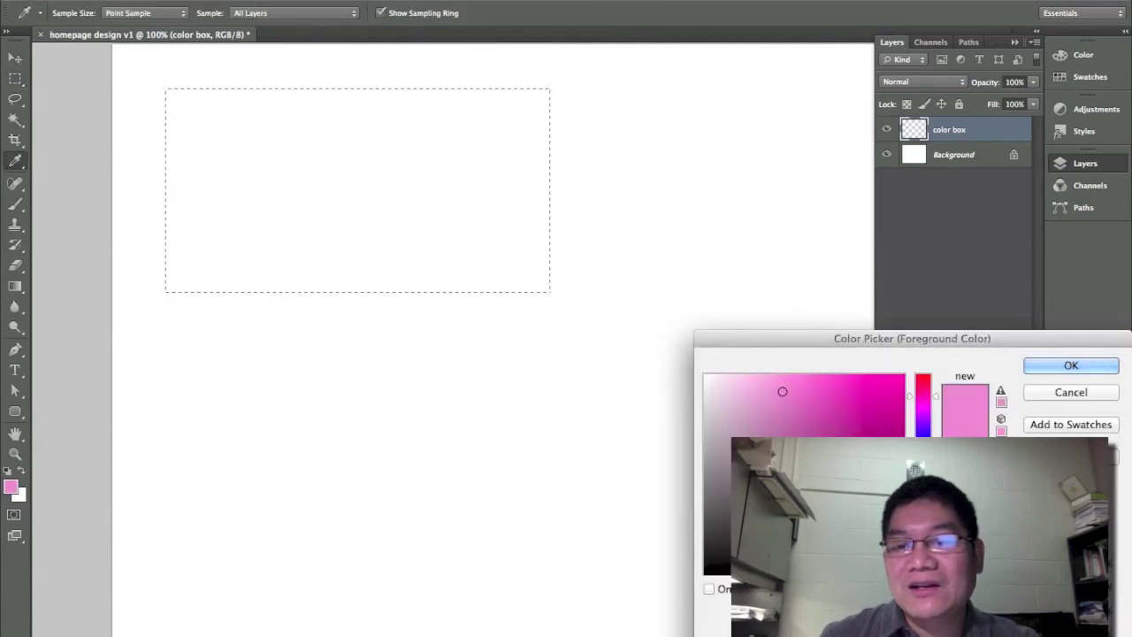
pyautogui.moveTo(936, 397); pyautogui.dragTo(936, 474)
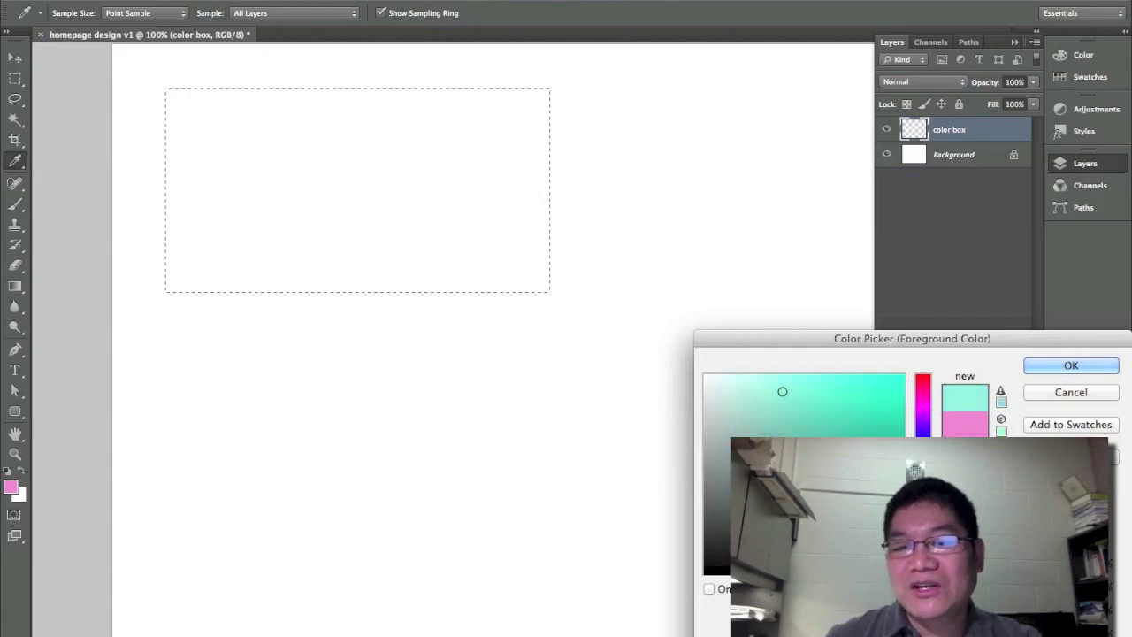
pyautogui.moveTo(936, 474); pyautogui.dragTo(933, 406)
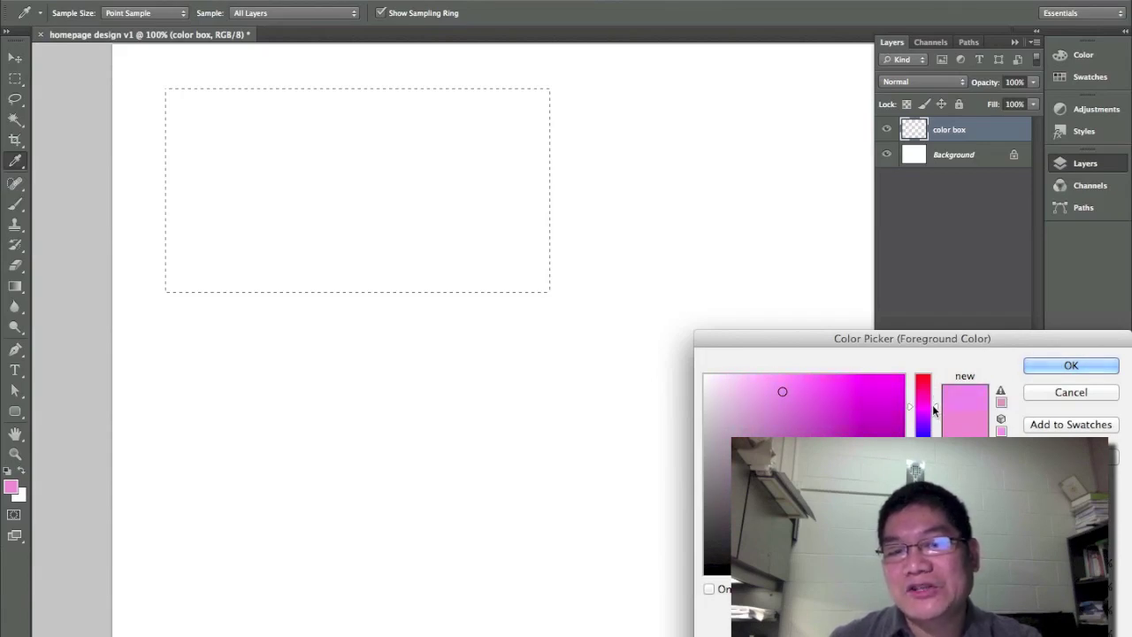
pyautogui.moveTo(780, 389); pyautogui.dragTo(857, 418)
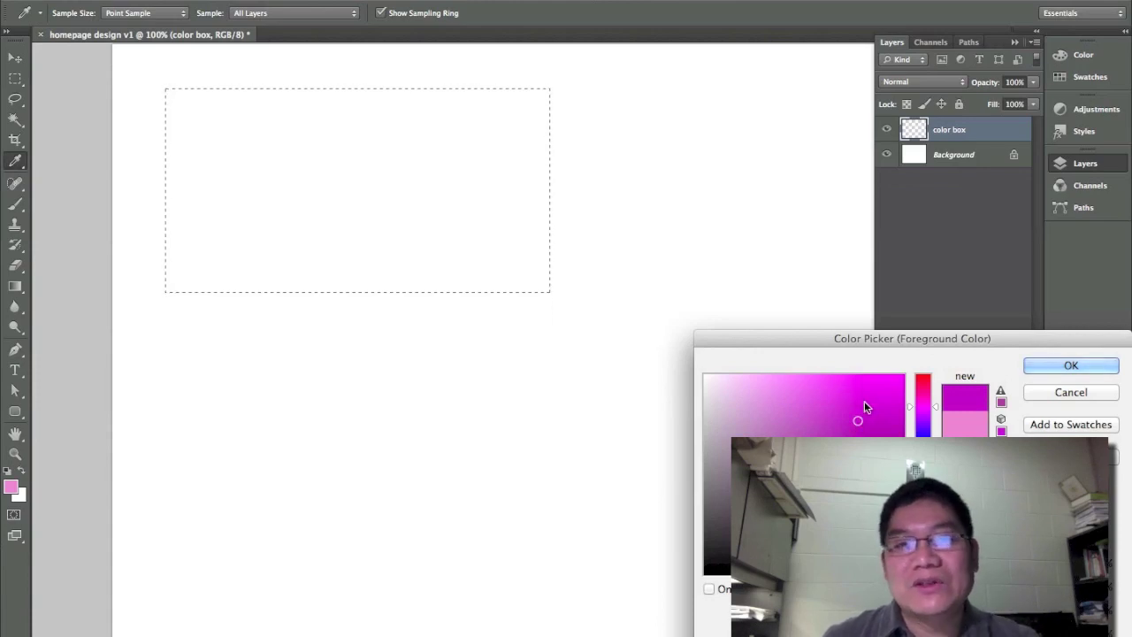
pyautogui.click(888, 385)
pyautogui.moveTo(839, 393); pyautogui.dragTo(868, 408)
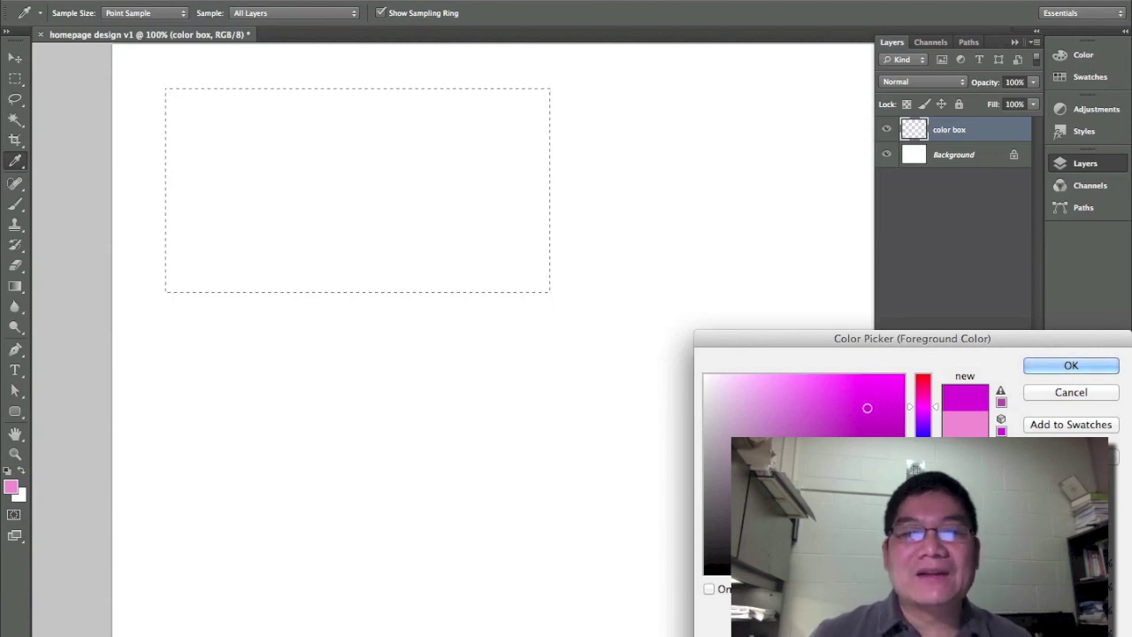
pyautogui.click(1071, 365)
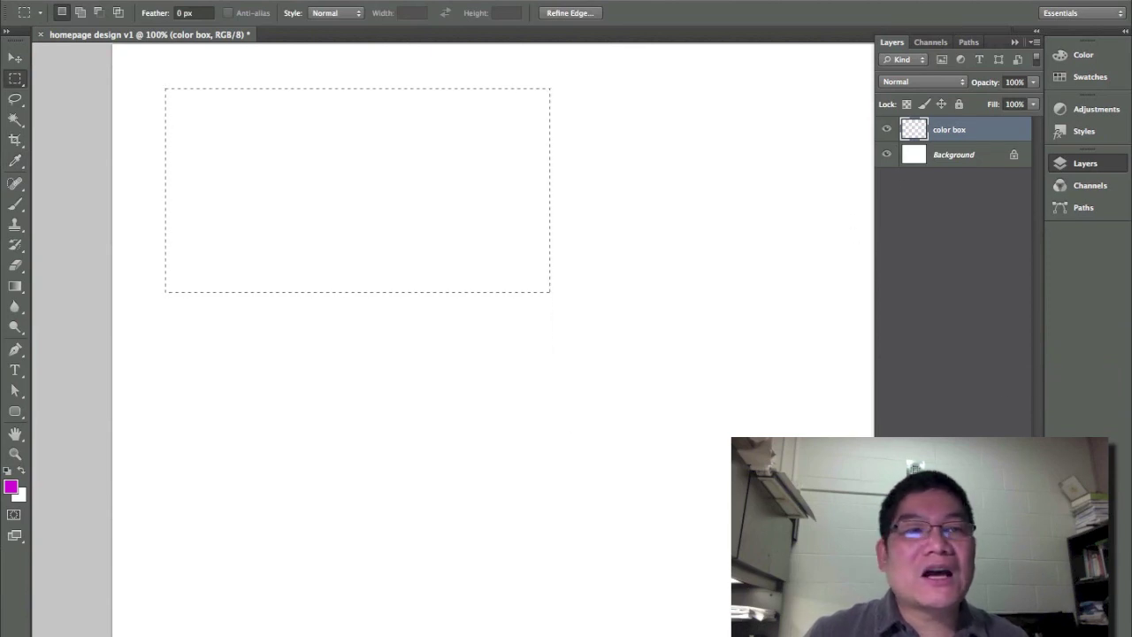
# Fill the selection on the color box layer with the foreground color in Normal mode at 100% opacity.
pyautogui.click(157, 0)
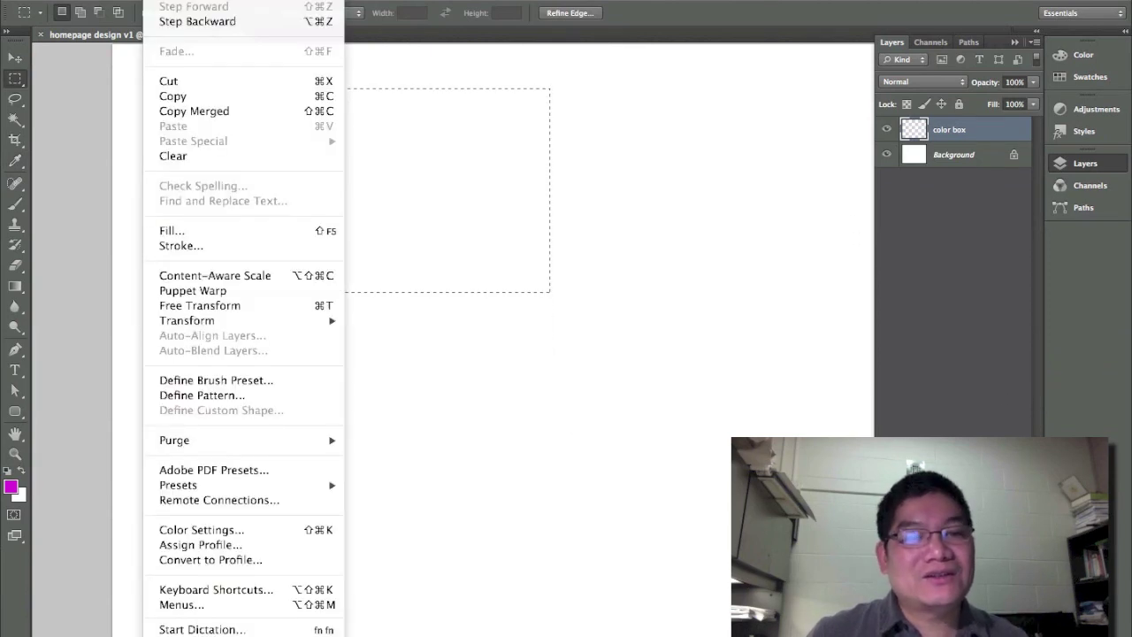
pyautogui.click(214, 234)
pyautogui.moveTo(662, 210); pyautogui.dragTo(854, 193)
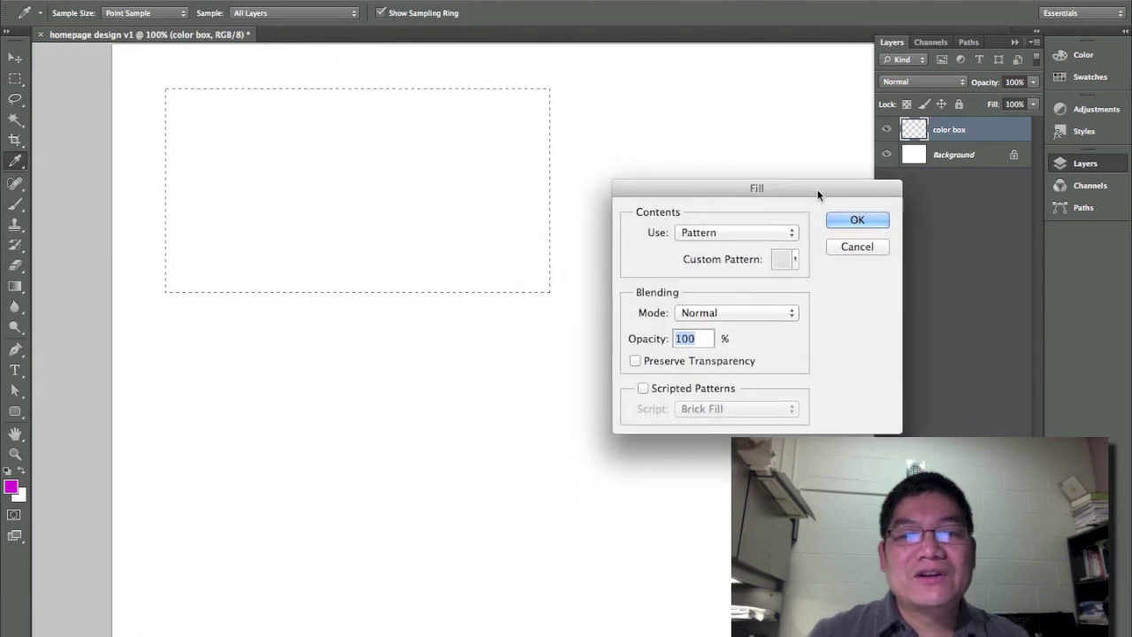
pyautogui.click(713, 233)
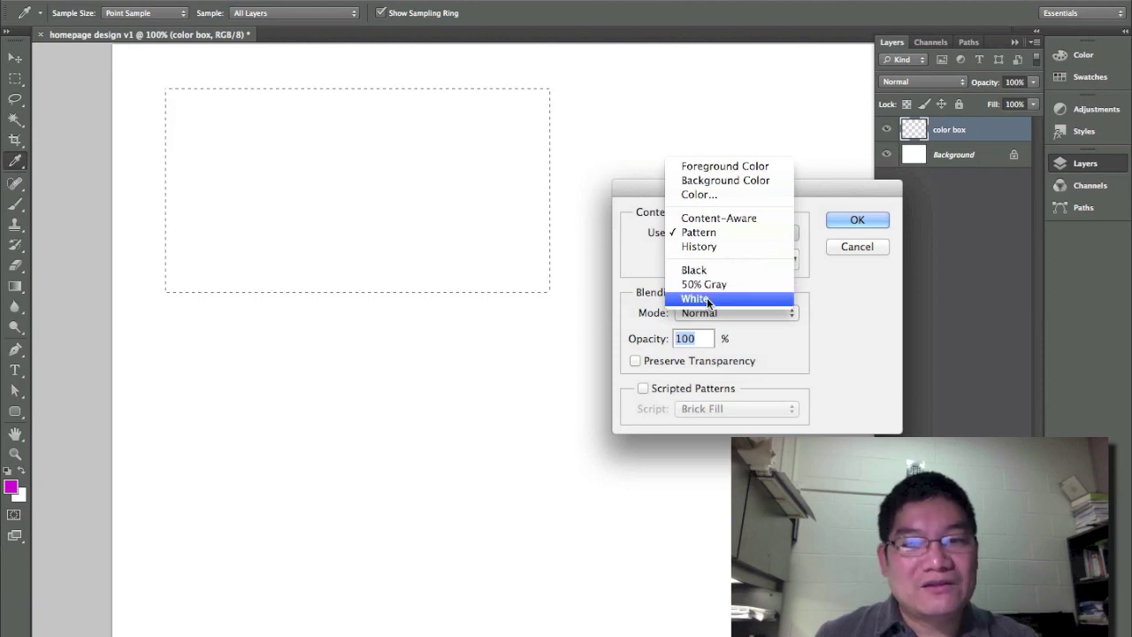
pyautogui.click(726, 167)
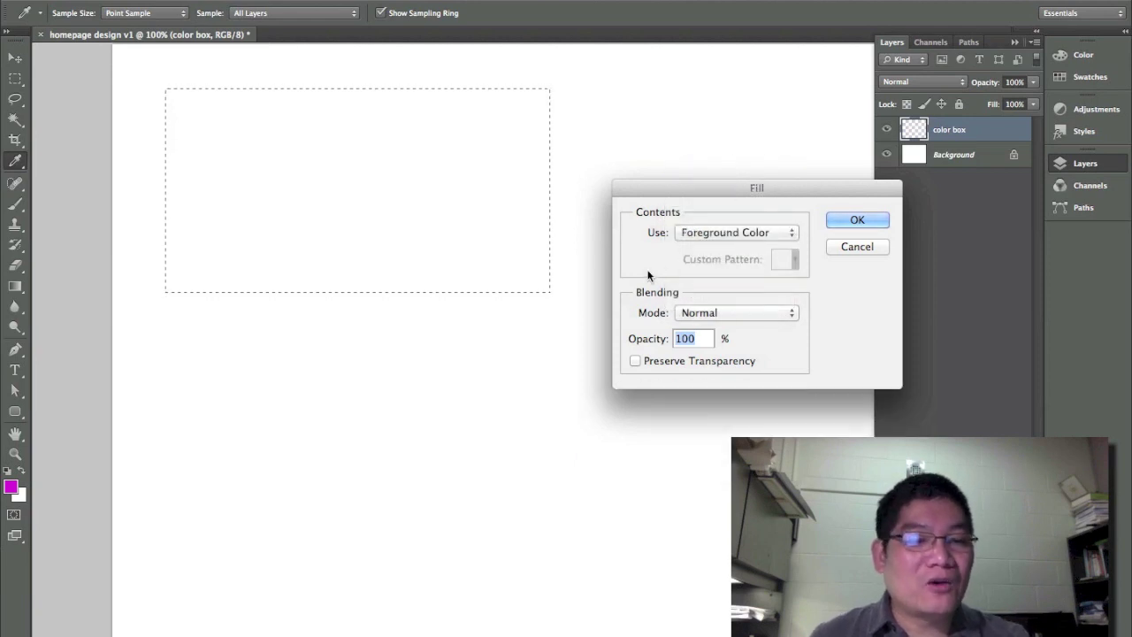
pyautogui.click(864, 220)
pyautogui.press('m')
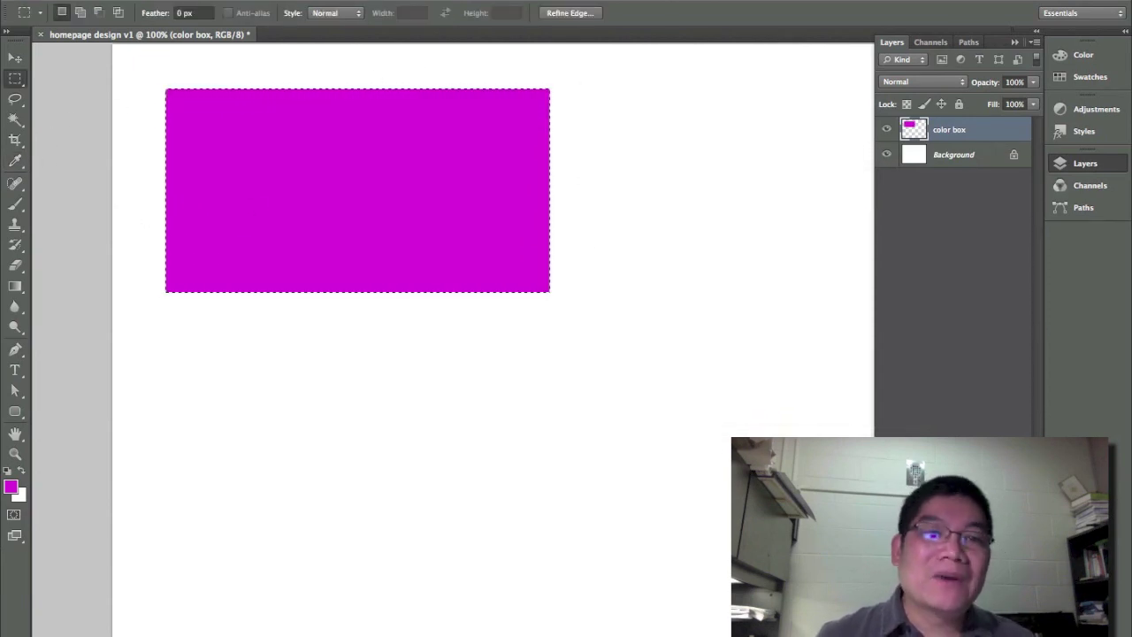
# Change the foreground color to a pale pinkish purple (RGB 211, 160, 209) and refill the selected rectangle with it.
pyautogui.click(11, 486)
pyautogui.moveTo(736, 388); pyautogui.dragTo(752, 407)
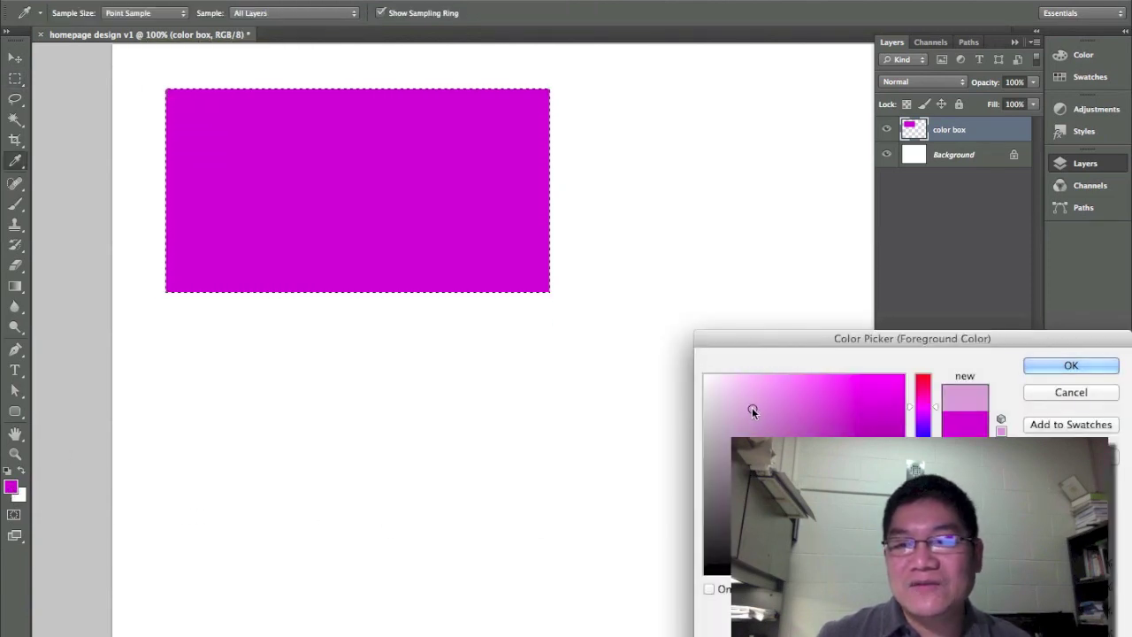
pyautogui.click(1089, 363)
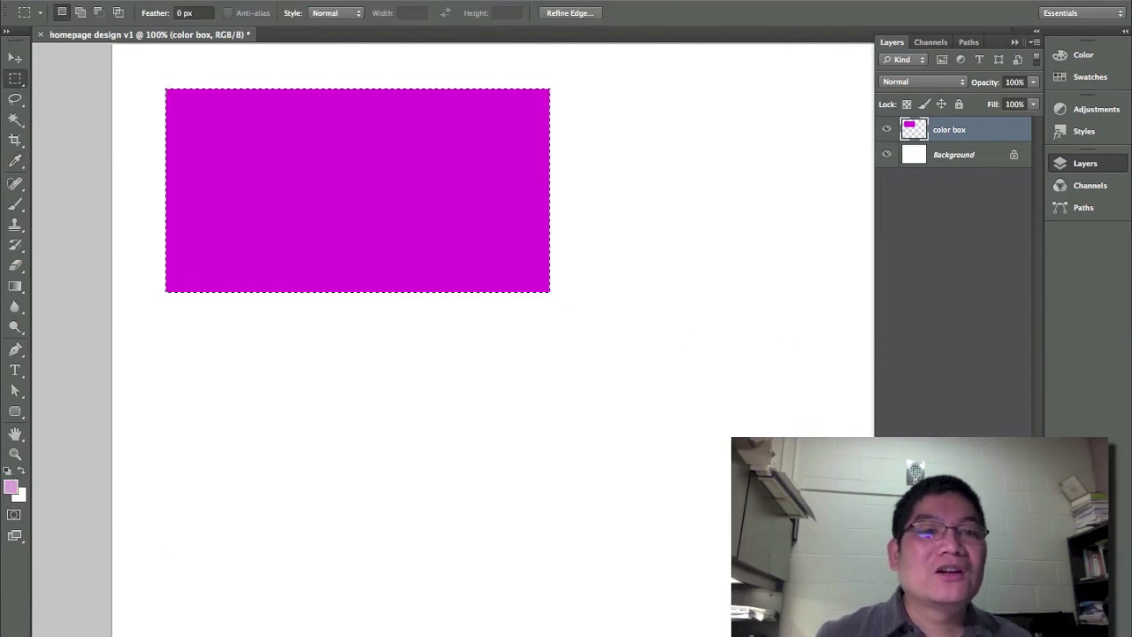
pyautogui.click(160, 0)
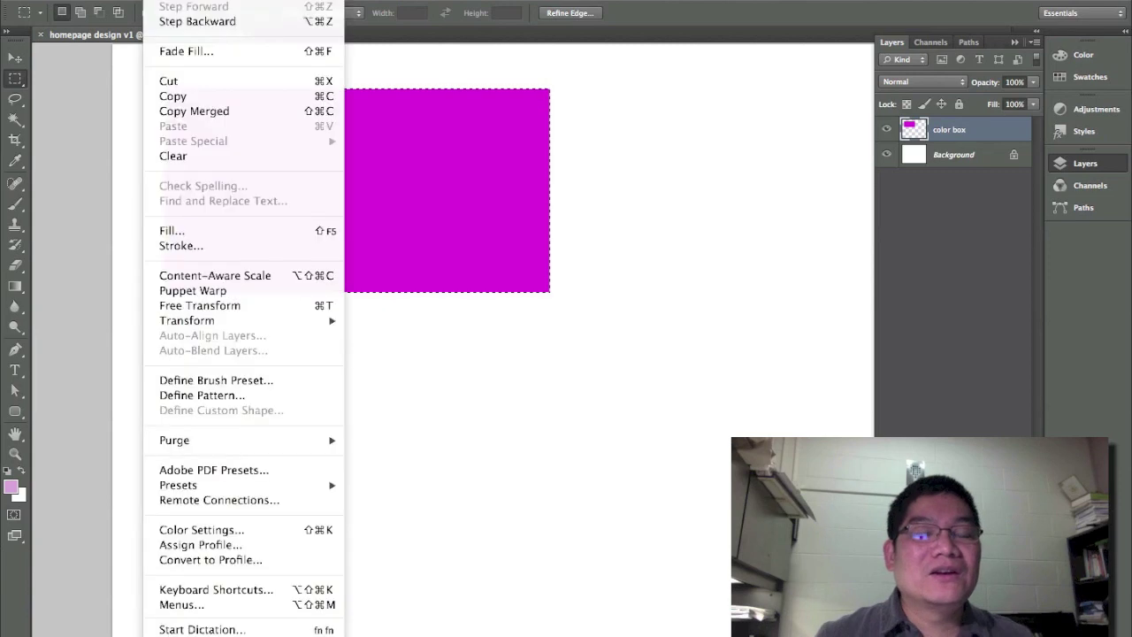
pyautogui.click(174, 235)
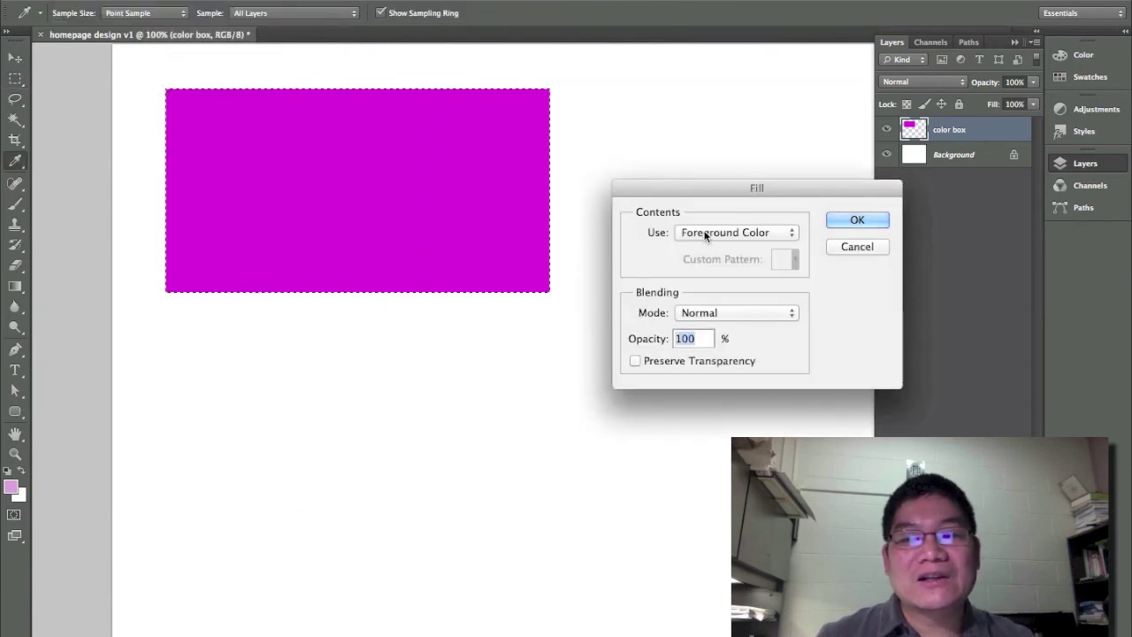
pyautogui.click(858, 219)
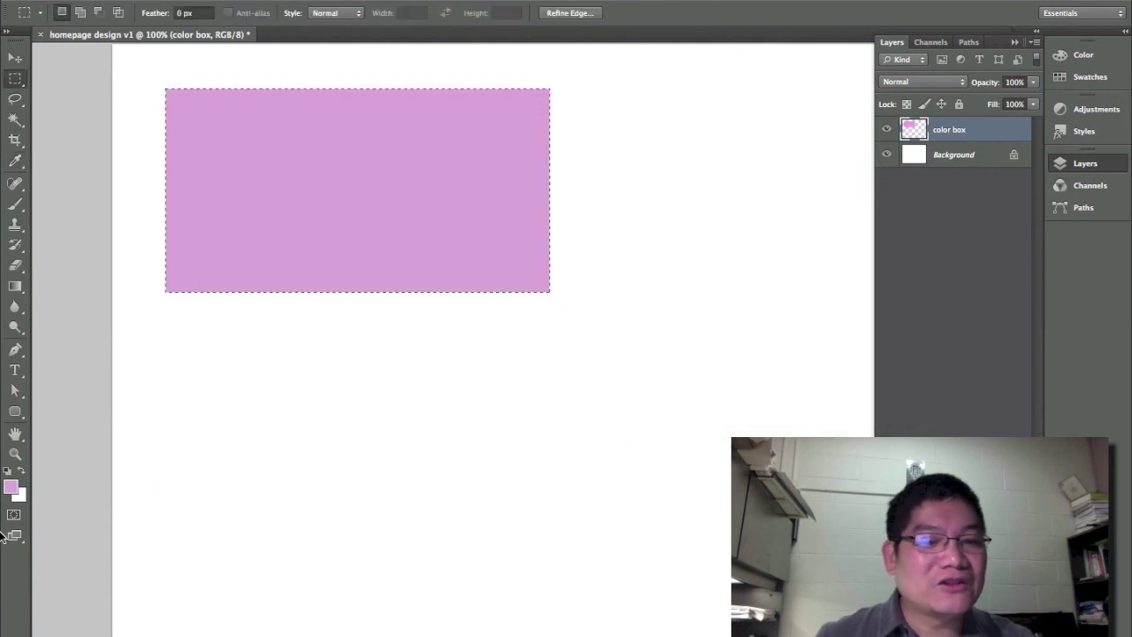
# Set the foreground color to a medium green.
pyautogui.click(10, 487)
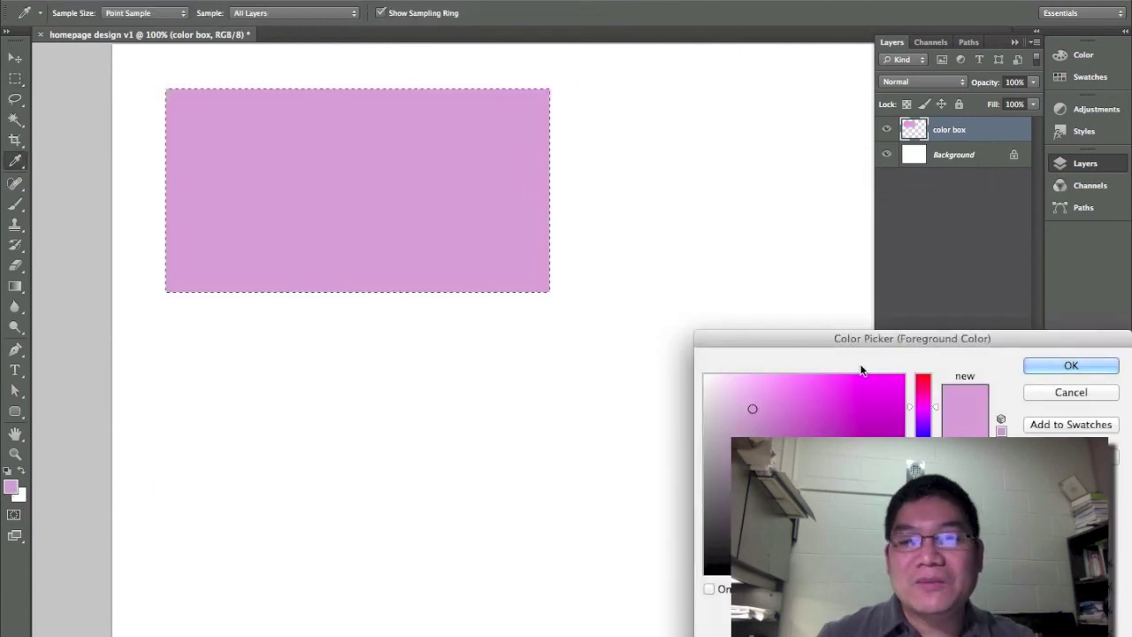
pyautogui.moveTo(842, 339); pyautogui.dragTo(675, 159)
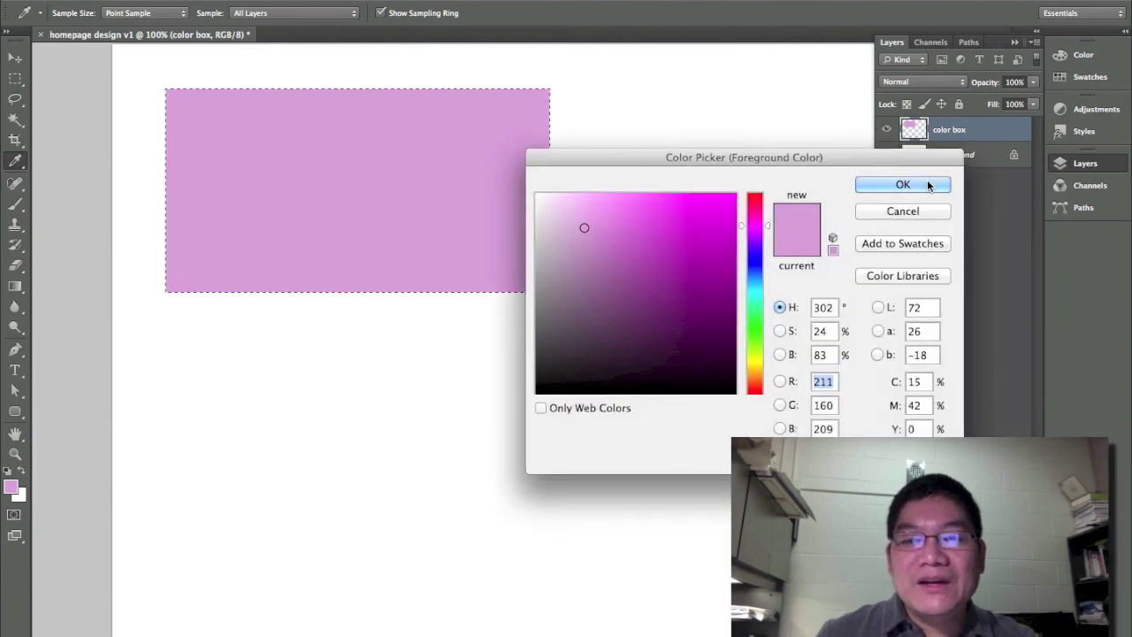
pyautogui.click(660, 263)
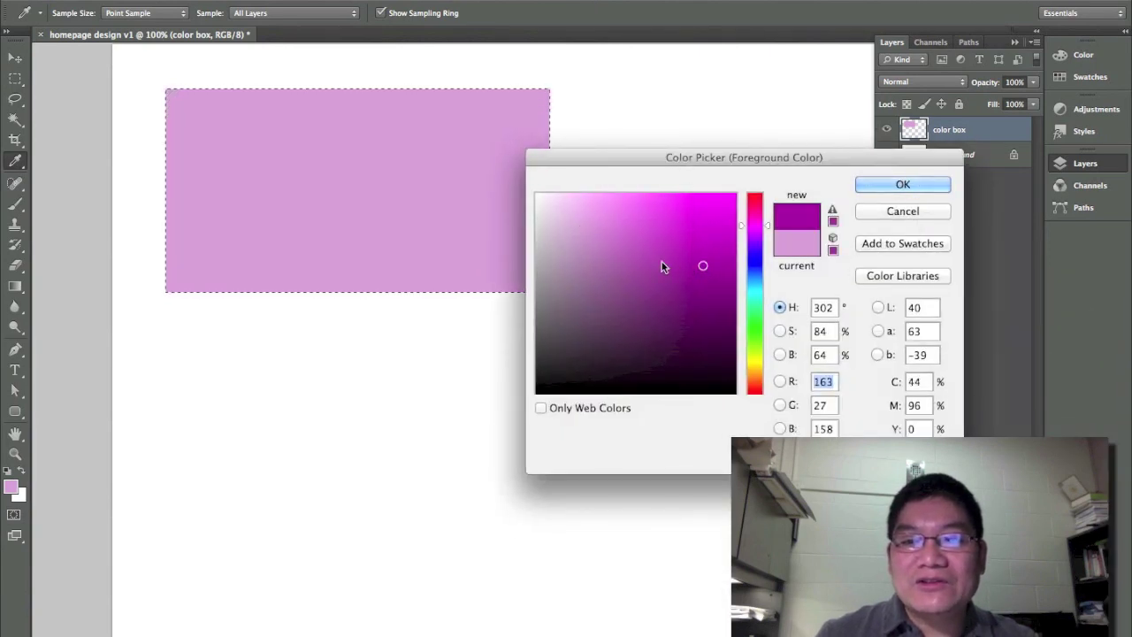
pyautogui.moveTo(766, 228); pyautogui.dragTo(766, 328)
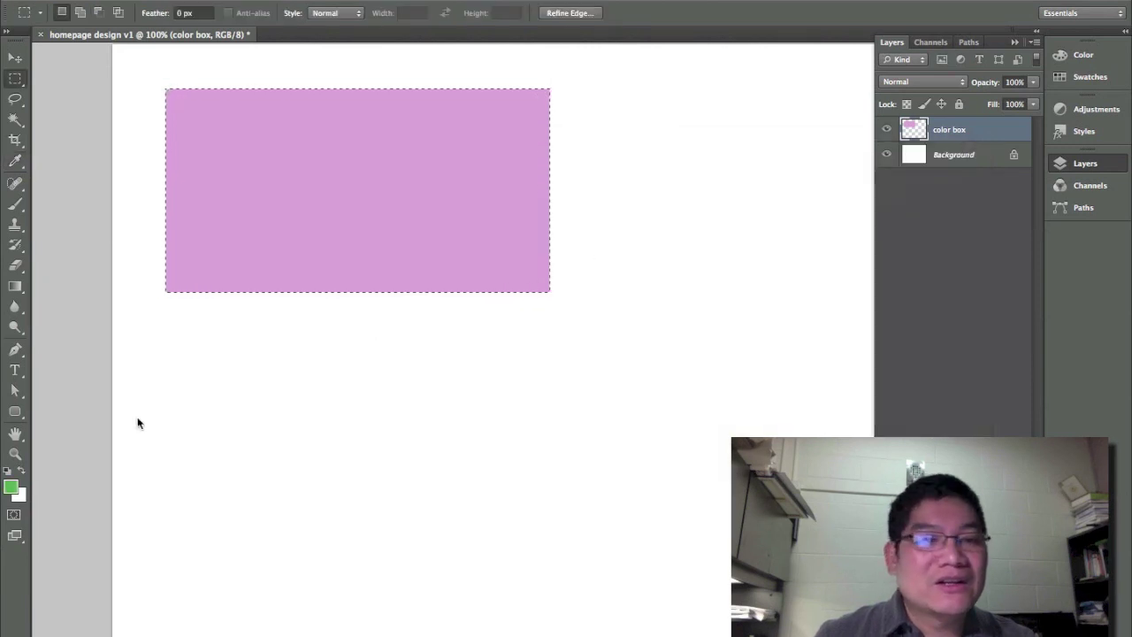
# Try filling the selected rectangle with the green foreground color in Multiply mode at 50% opacity, and undo that fill.
pyautogui.click(163, 0)
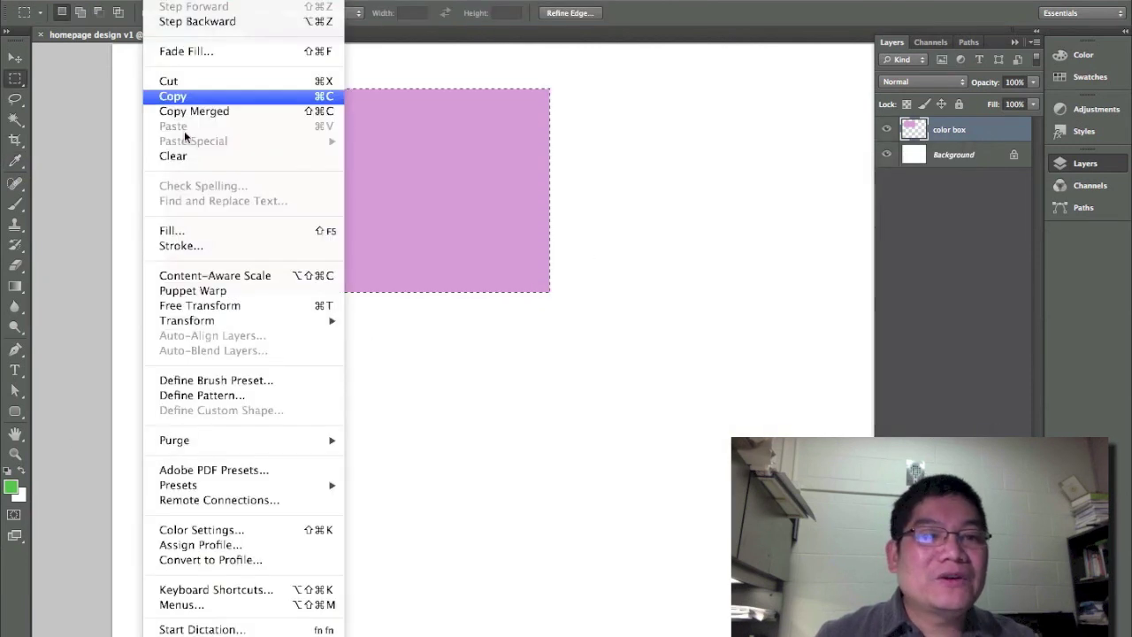
pyautogui.click(189, 230)
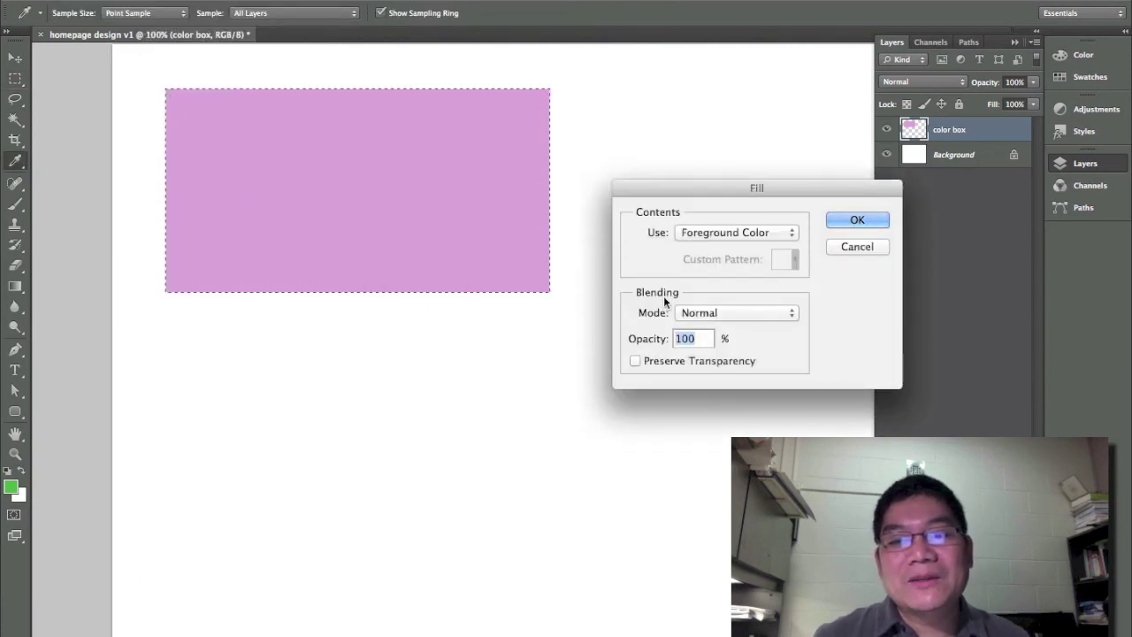
pyautogui.click(720, 313)
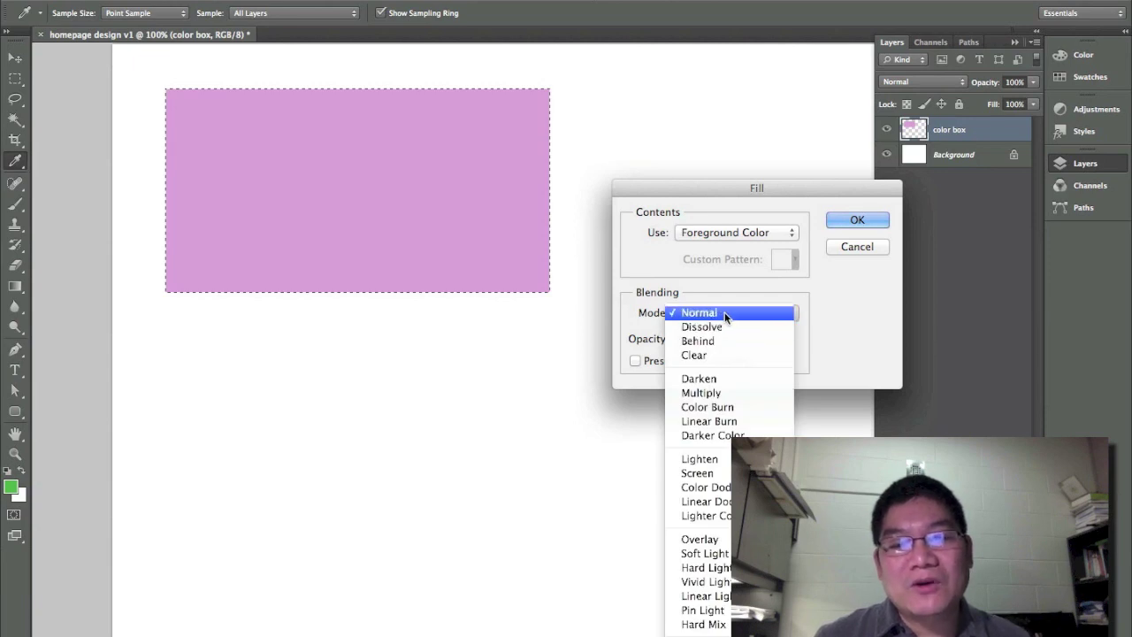
pyautogui.click(722, 394)
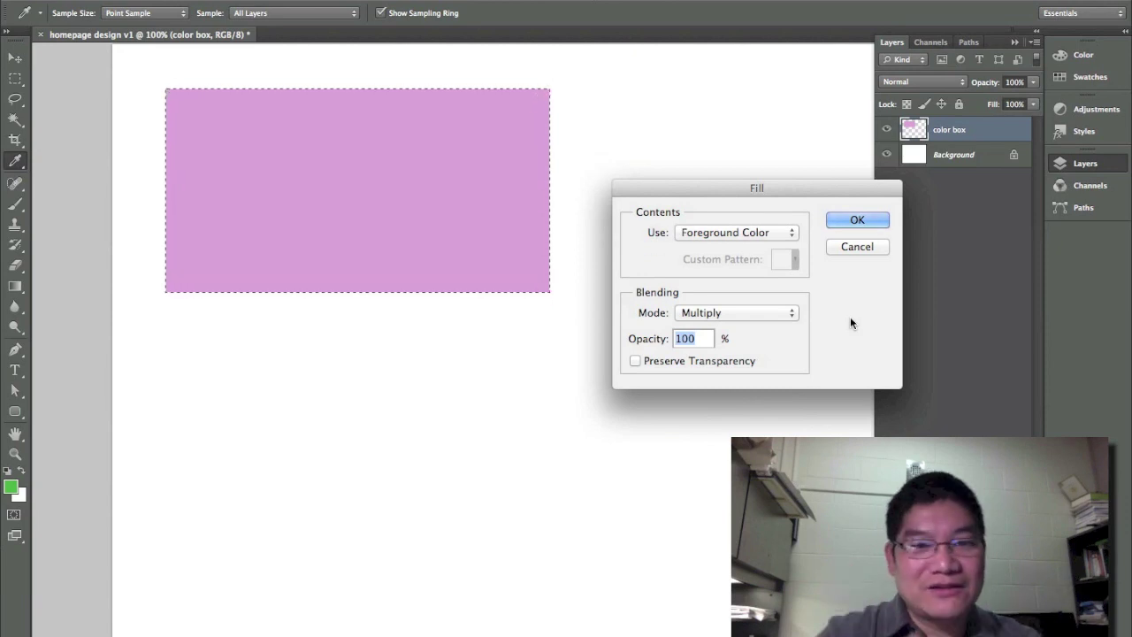
pyautogui.click(686, 341)
pyautogui.doubleClick(686, 342)
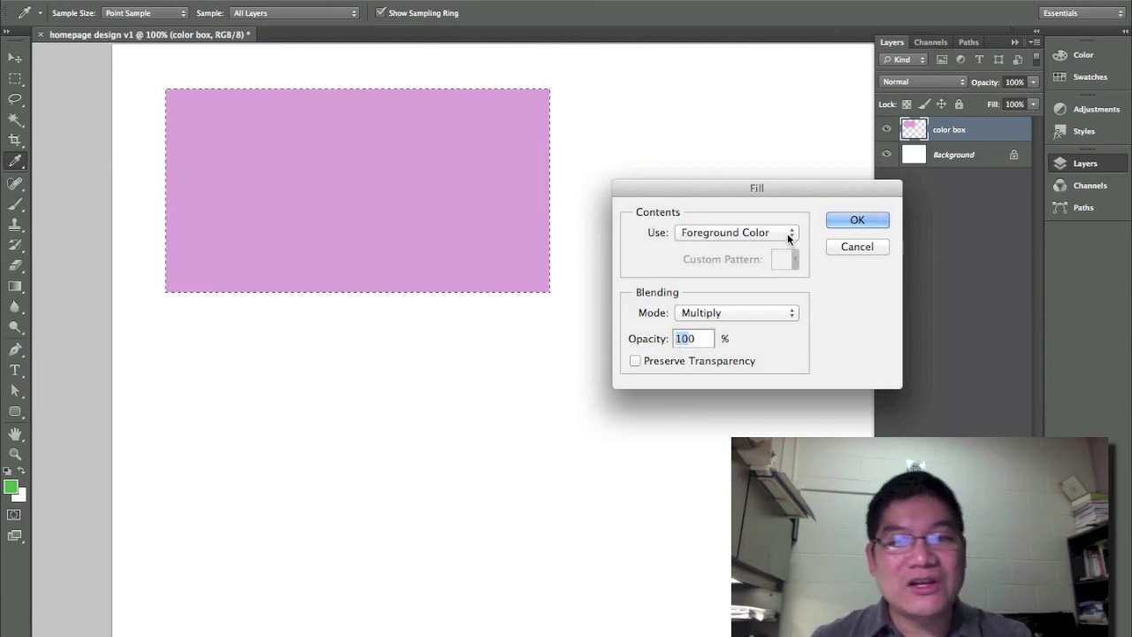
pyautogui.write('50')
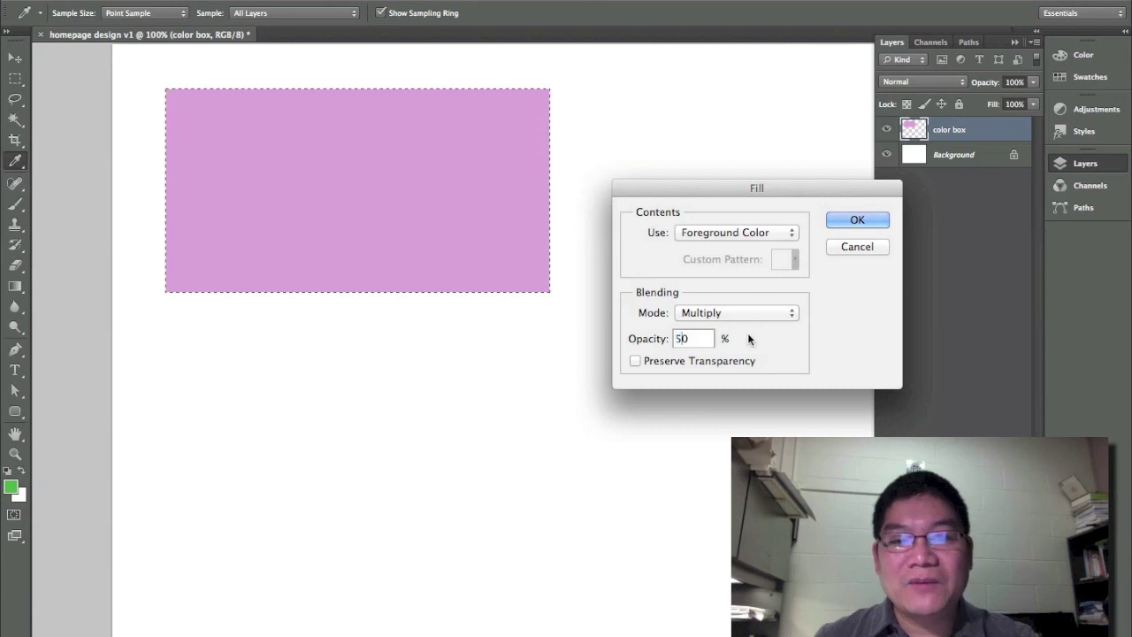
pyautogui.click(848, 217)
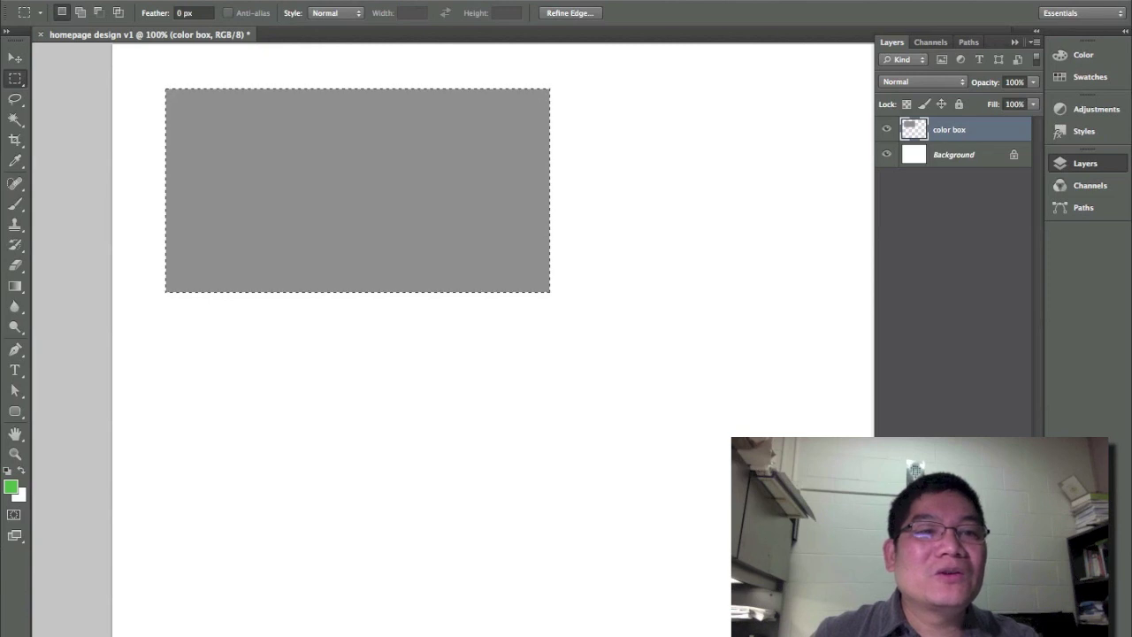
pyautogui.click(168, 3)
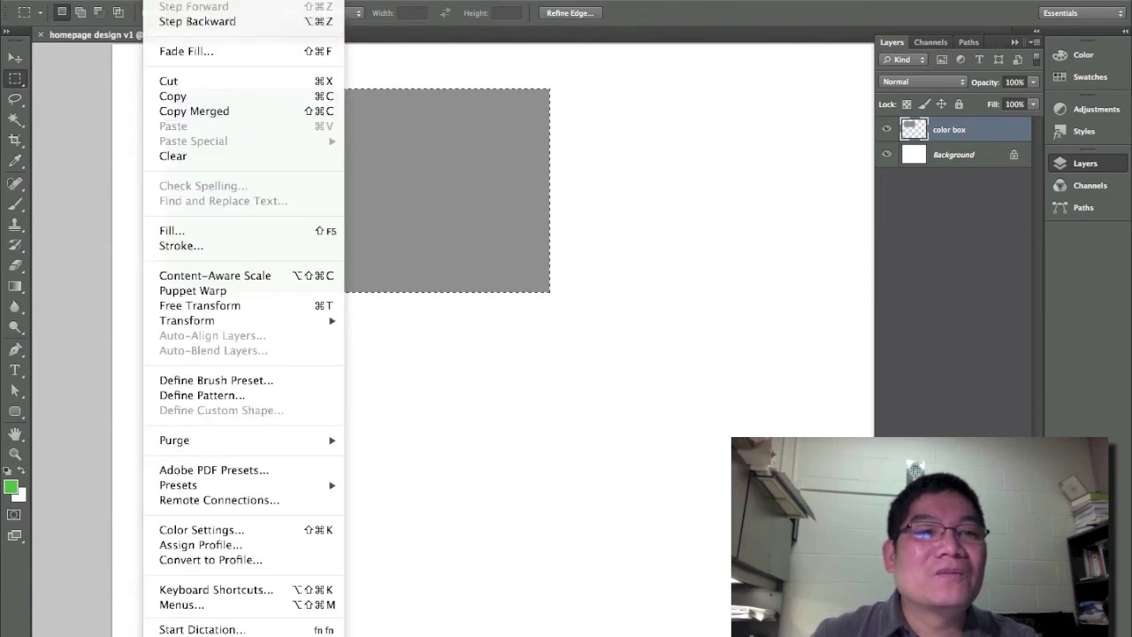
pyautogui.click(165, 20)
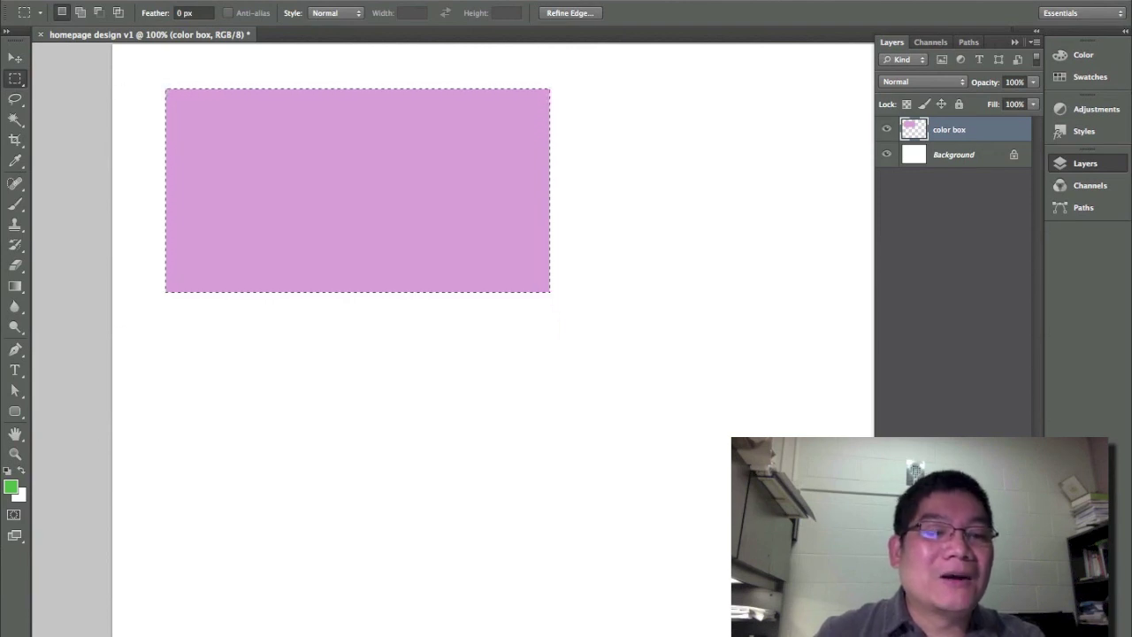
# Fill the selected rectangle with the green foreground color in Multiply mode at 10% opacity.
pyautogui.click(163, 0)
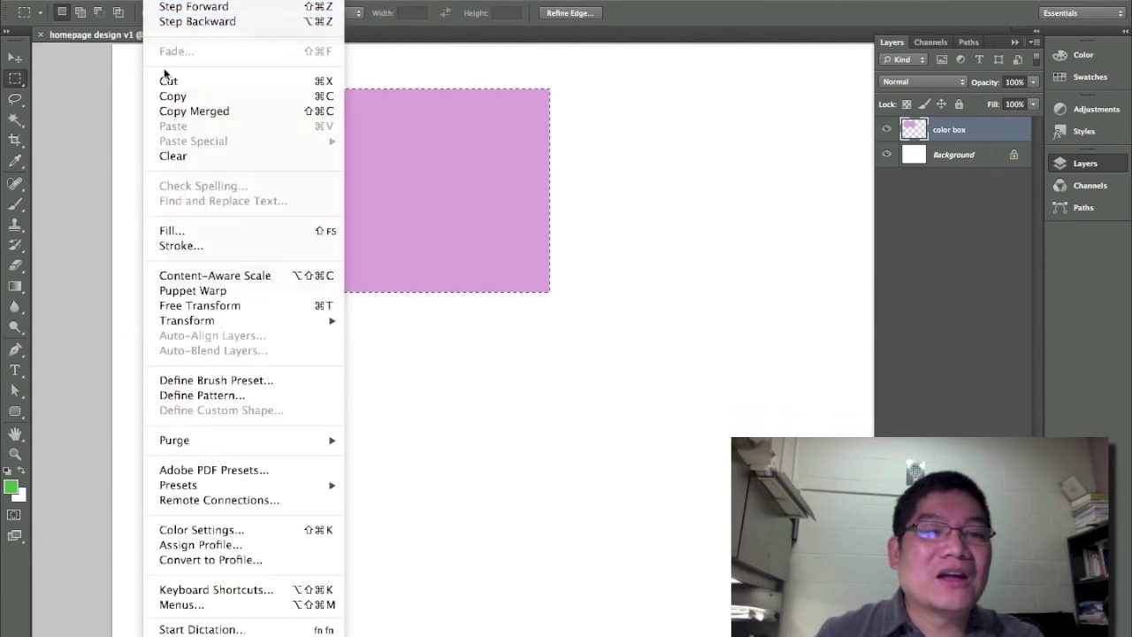
pyautogui.click(181, 230)
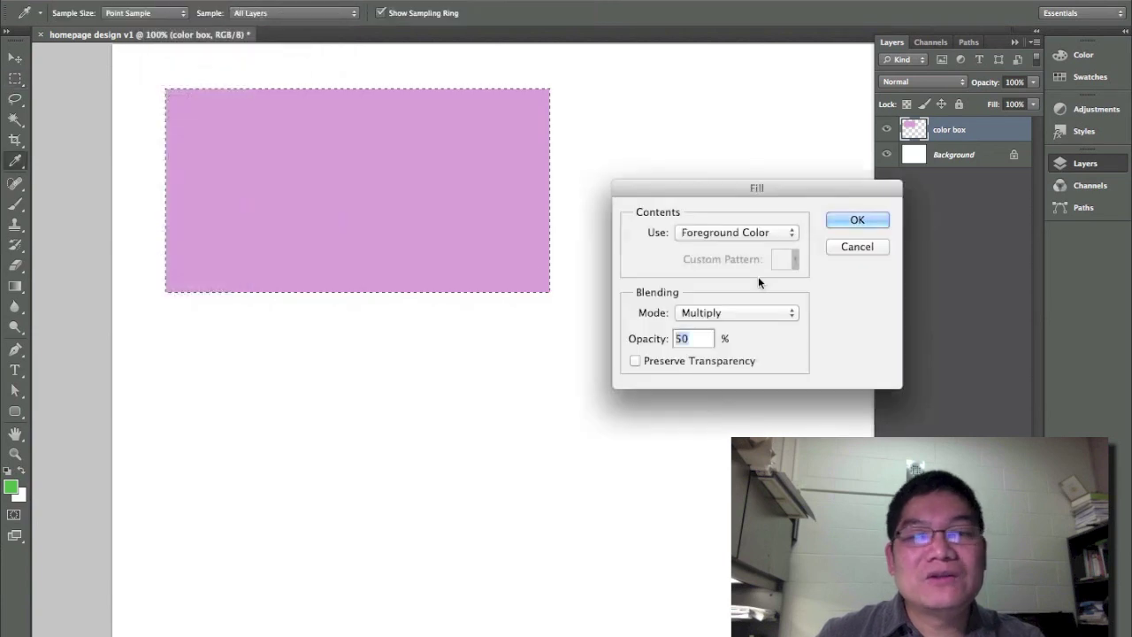
pyautogui.click(680, 339)
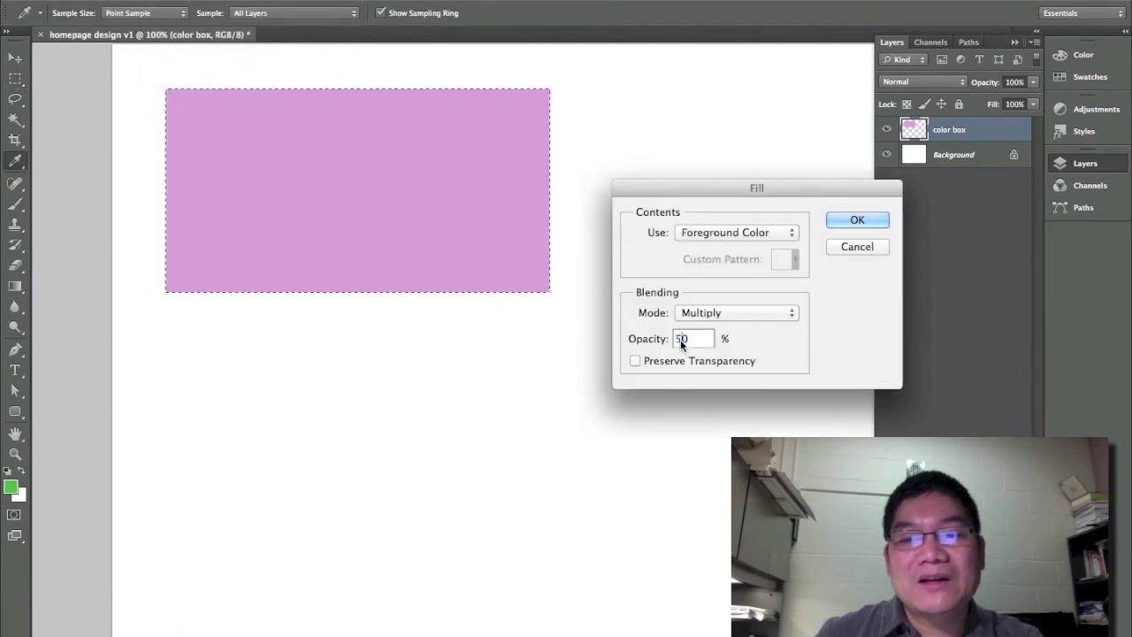
pyautogui.press('BackSpace')
pyautogui.write('1')
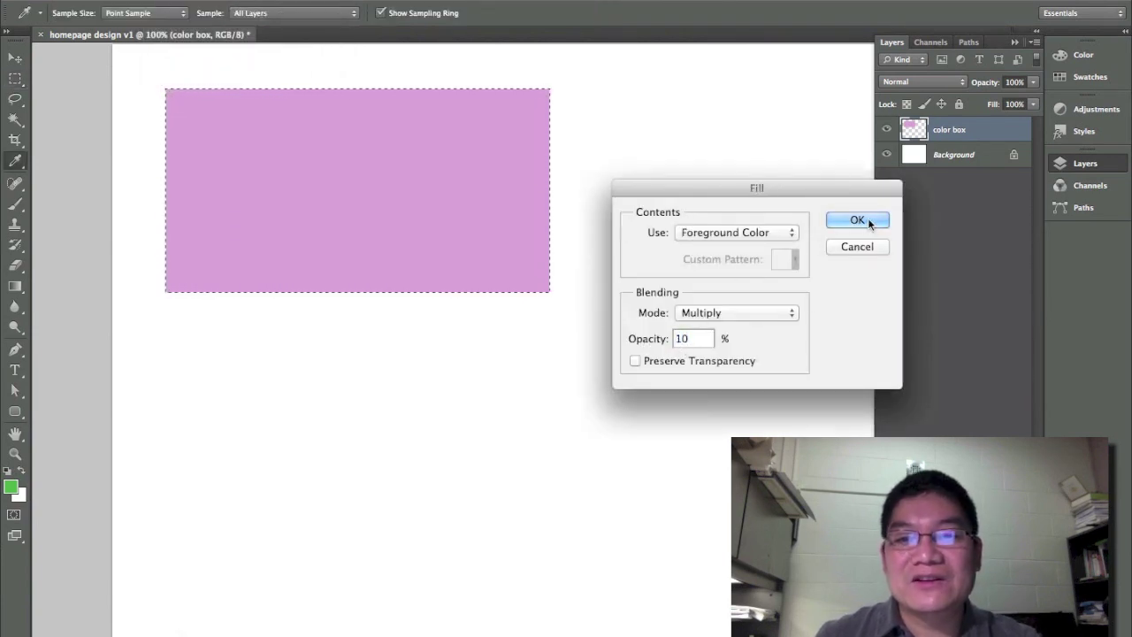
pyautogui.click(736, 312)
pyautogui.click(868, 314)
pyautogui.click(858, 220)
pyautogui.press('m')
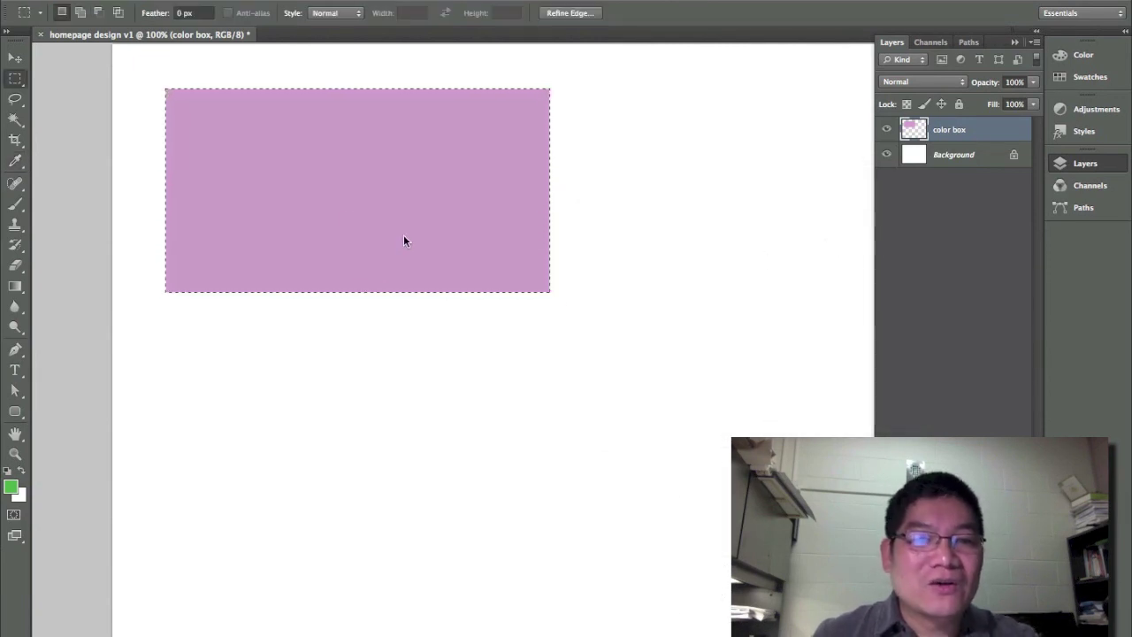
# Refill the selected rectangle with the green foreground color in Normal mode at 100% opacity, and deselect it.
pyautogui.click(155, 0)
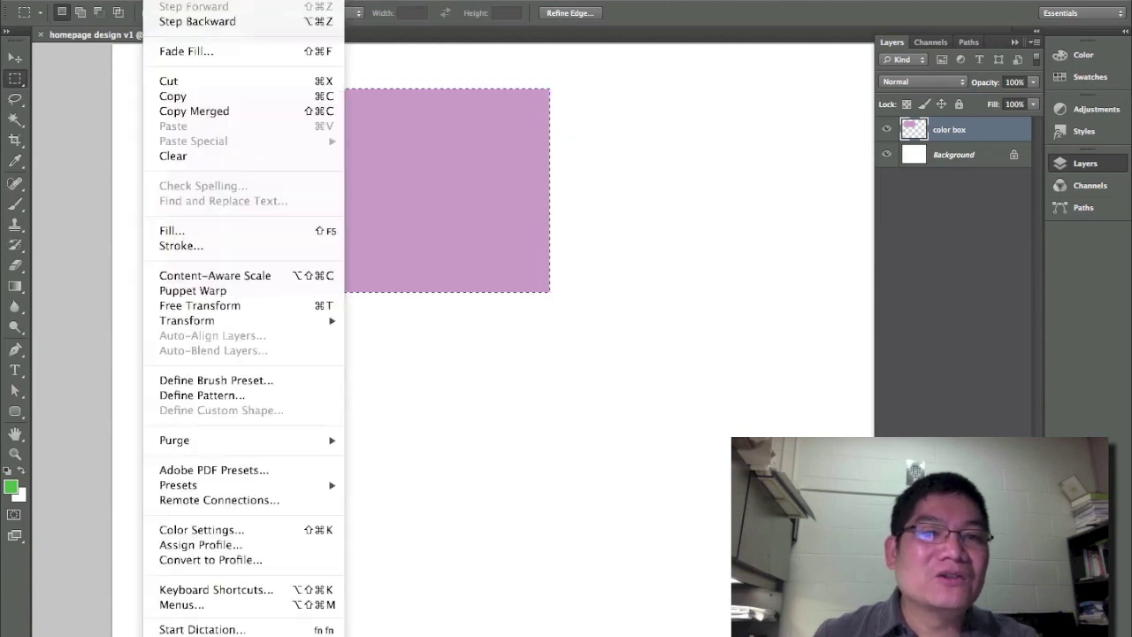
pyautogui.click(192, 231)
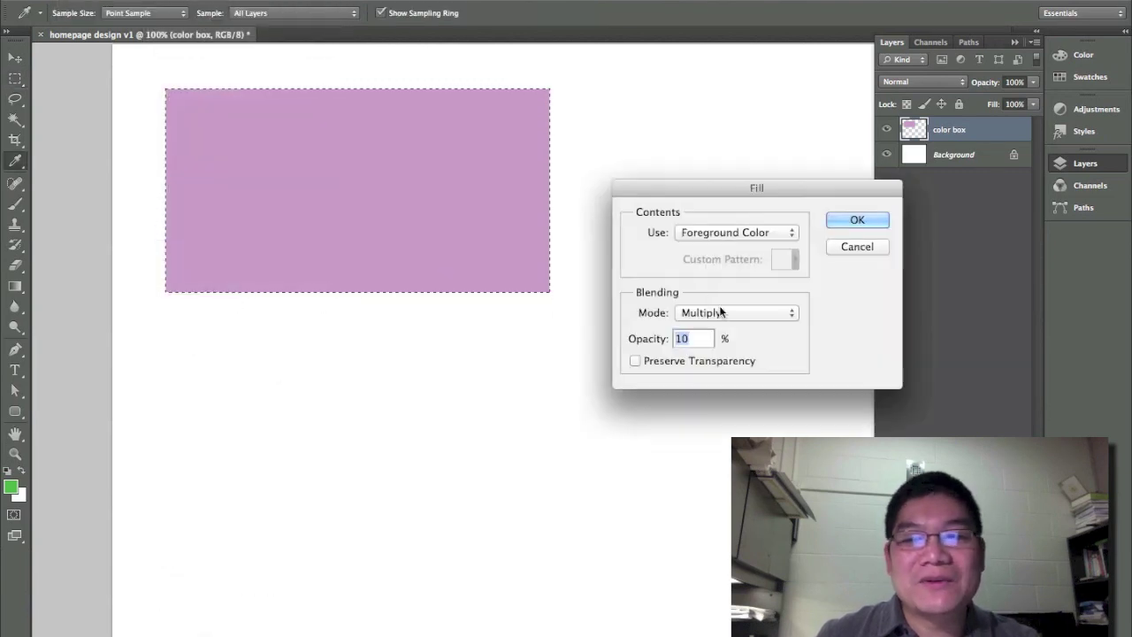
pyautogui.click(686, 342)
pyautogui.write('0')
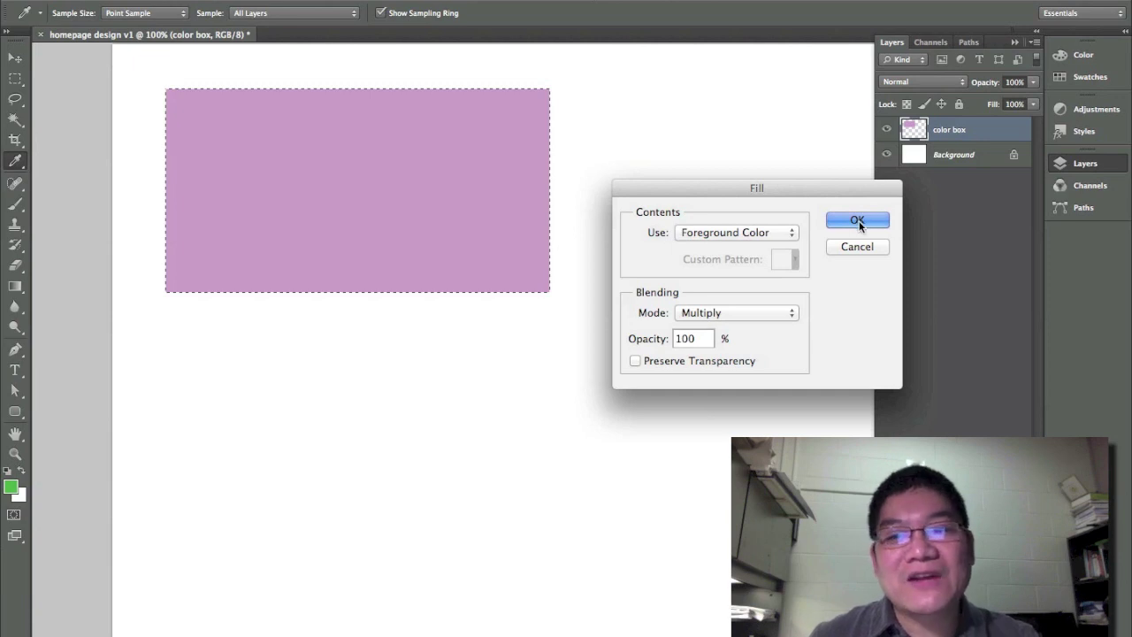
pyautogui.click(720, 312)
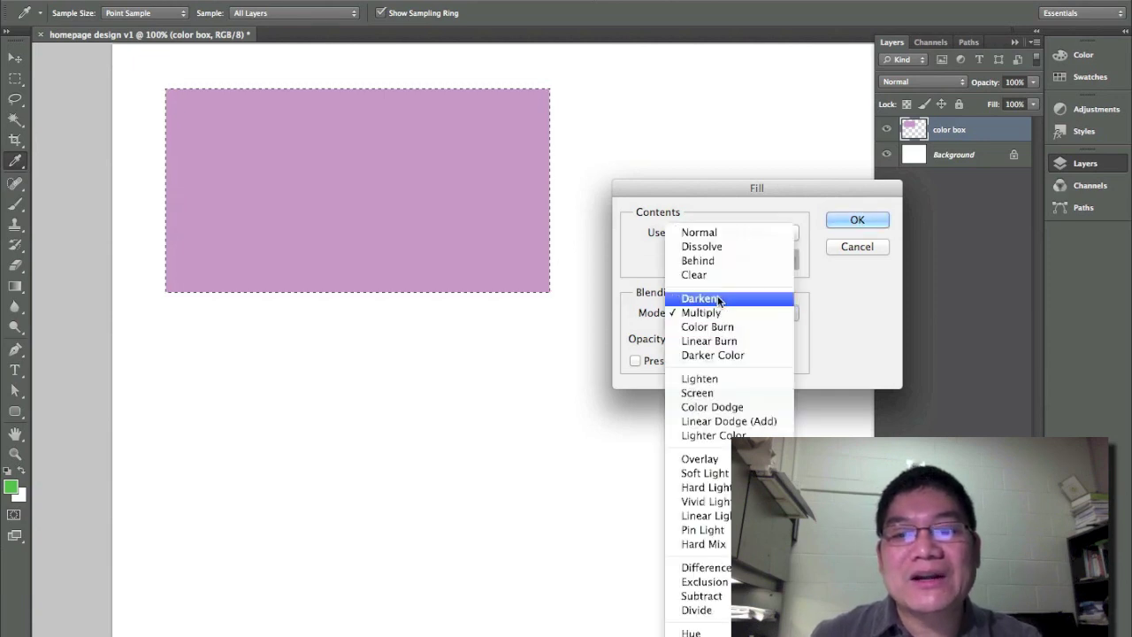
pyautogui.click(711, 234)
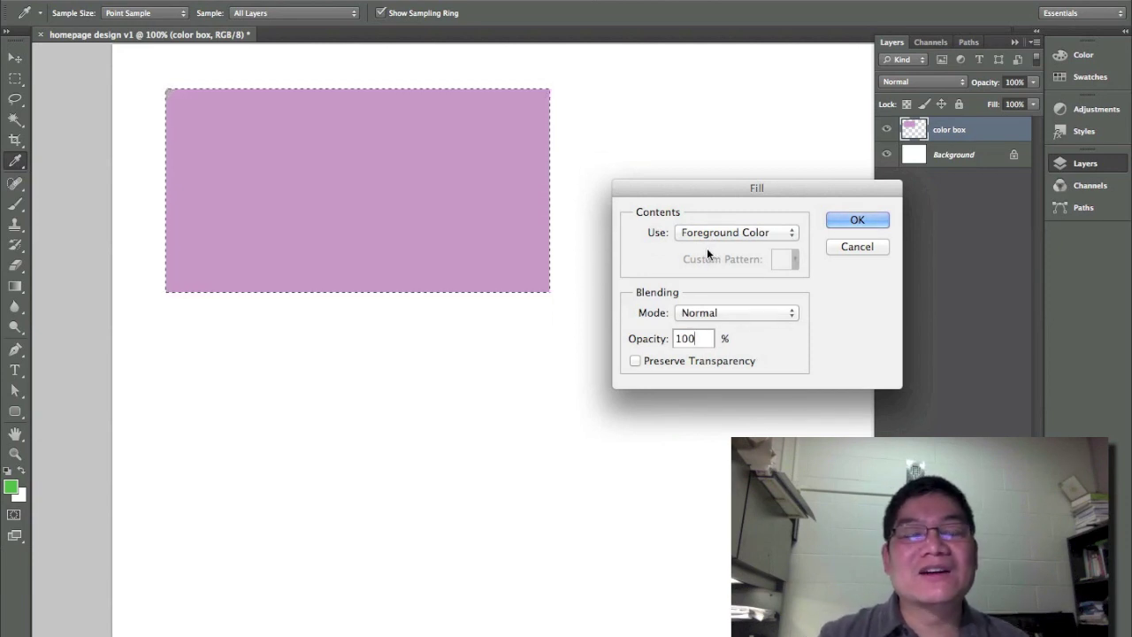
pyautogui.click(855, 221)
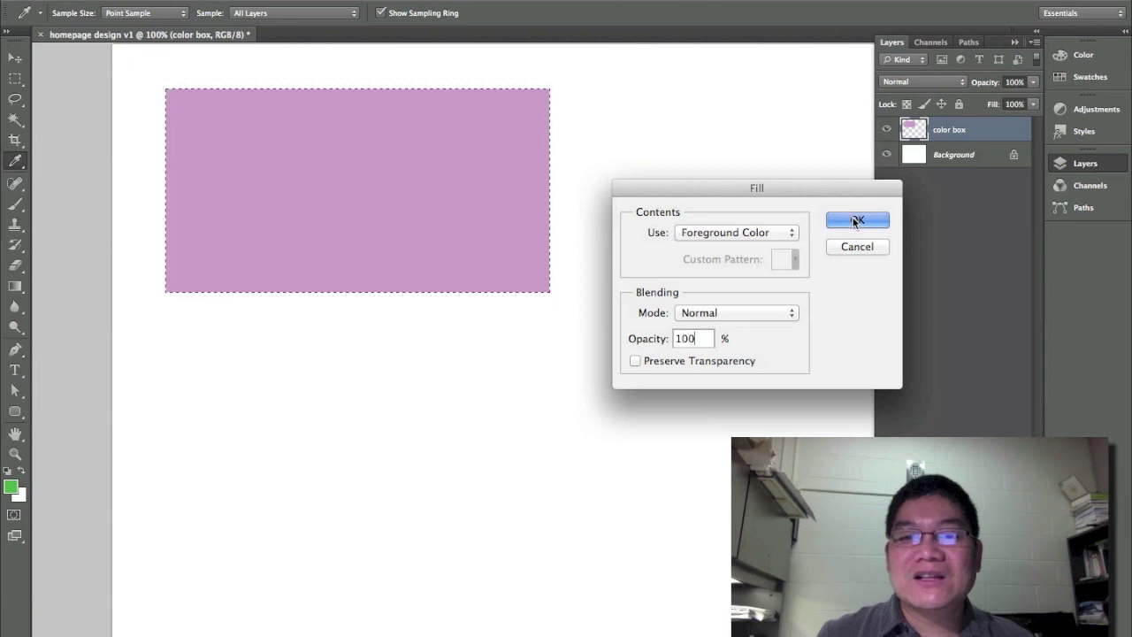
pyautogui.press('m')
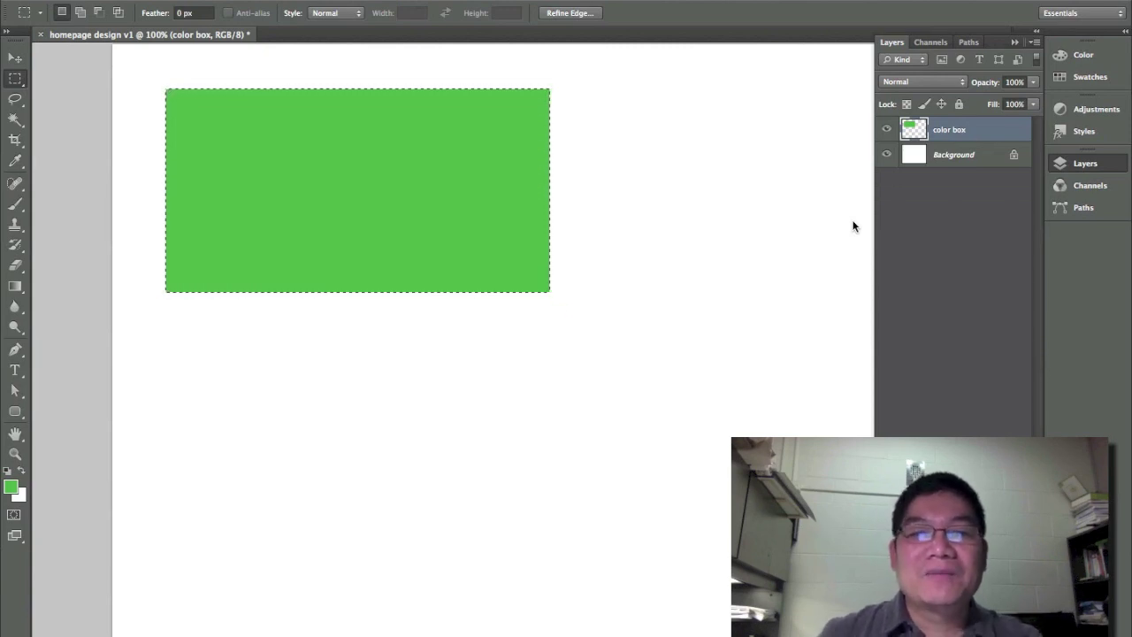
pyautogui.click(669, 218)
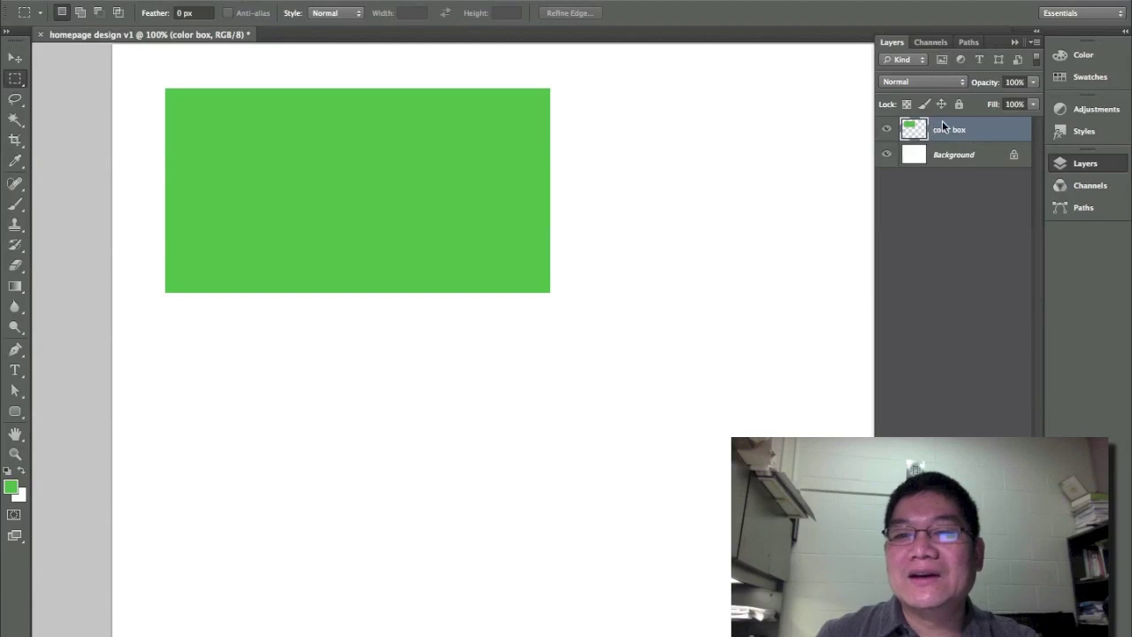
# Hide and show the color box layer twice to check what it contains, and activate the Move tool.
pyautogui.click(887, 130)
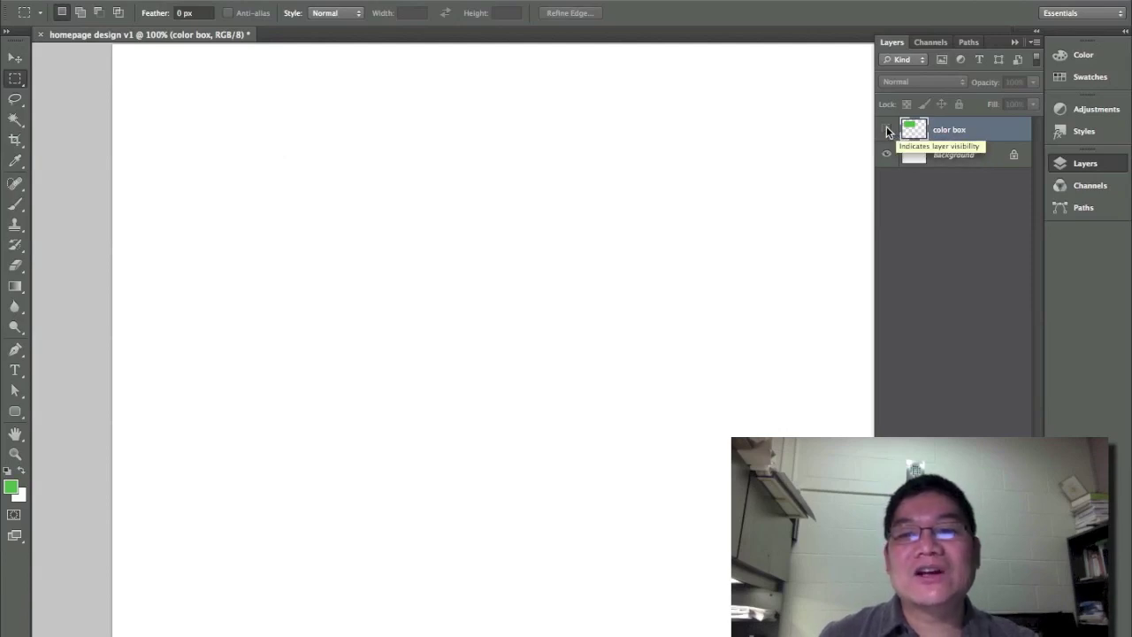
pyautogui.click(888, 130)
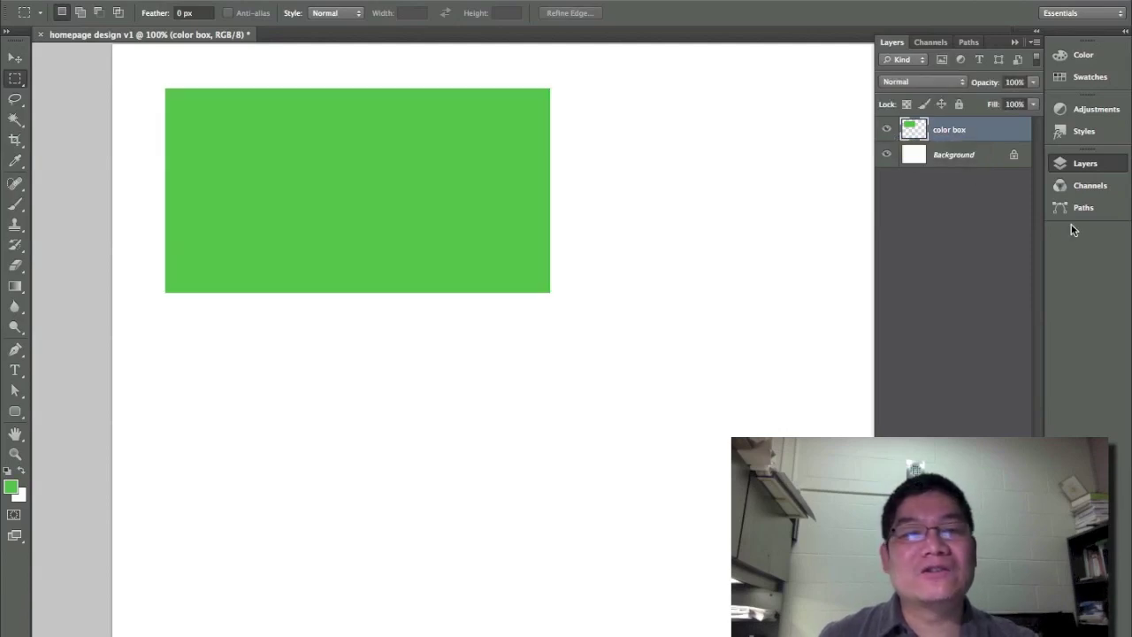
pyautogui.click(887, 130)
pyautogui.click(887, 130)
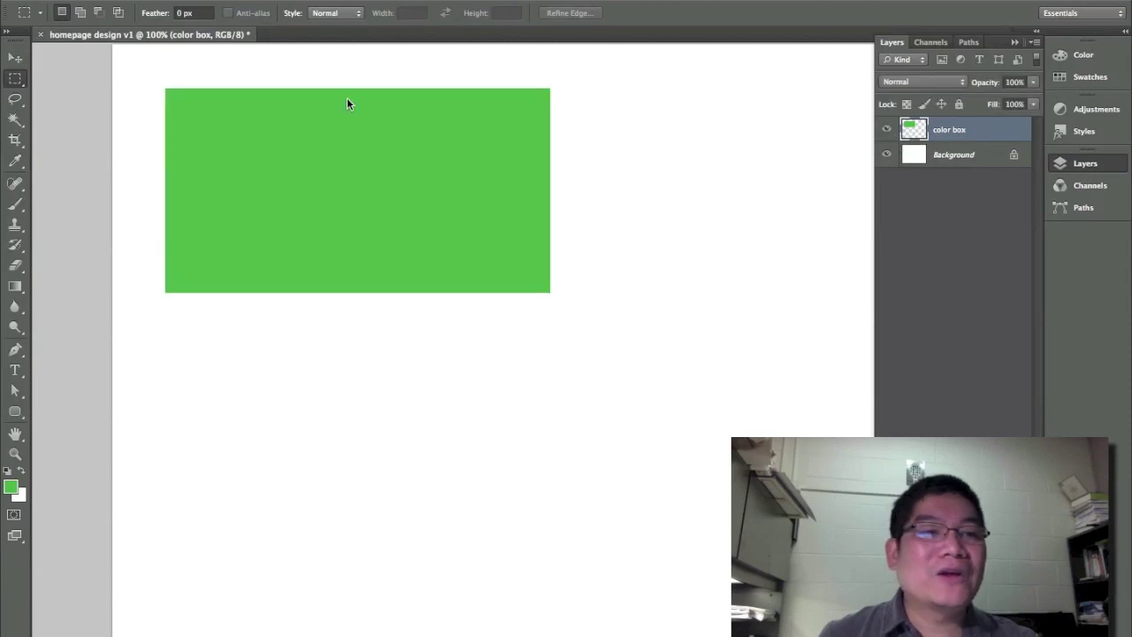
pyautogui.click(13, 59)
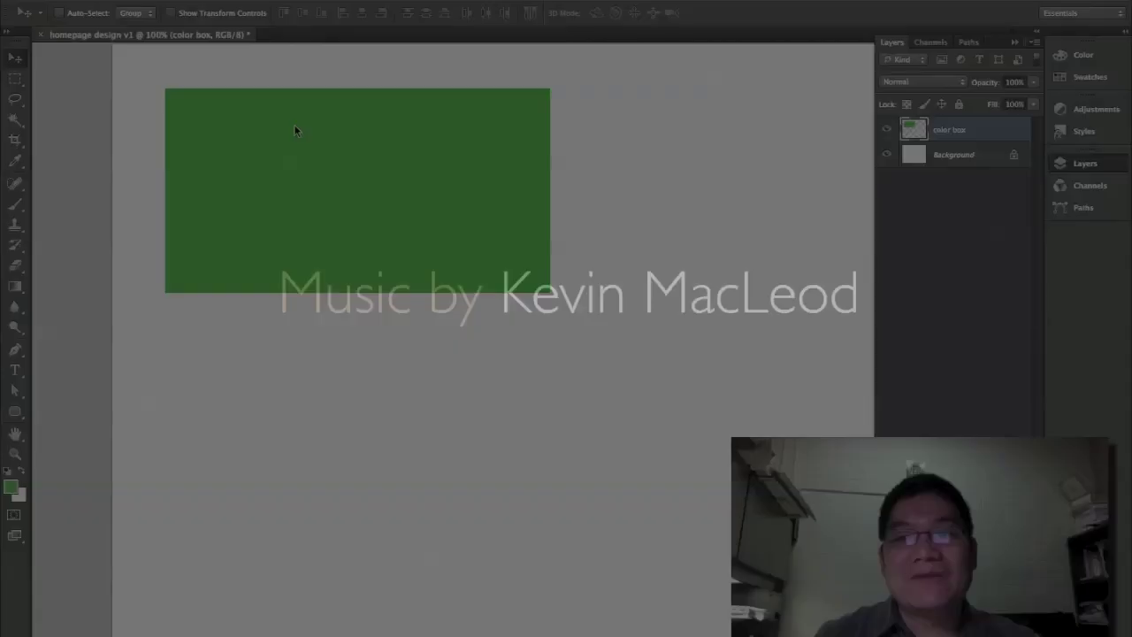